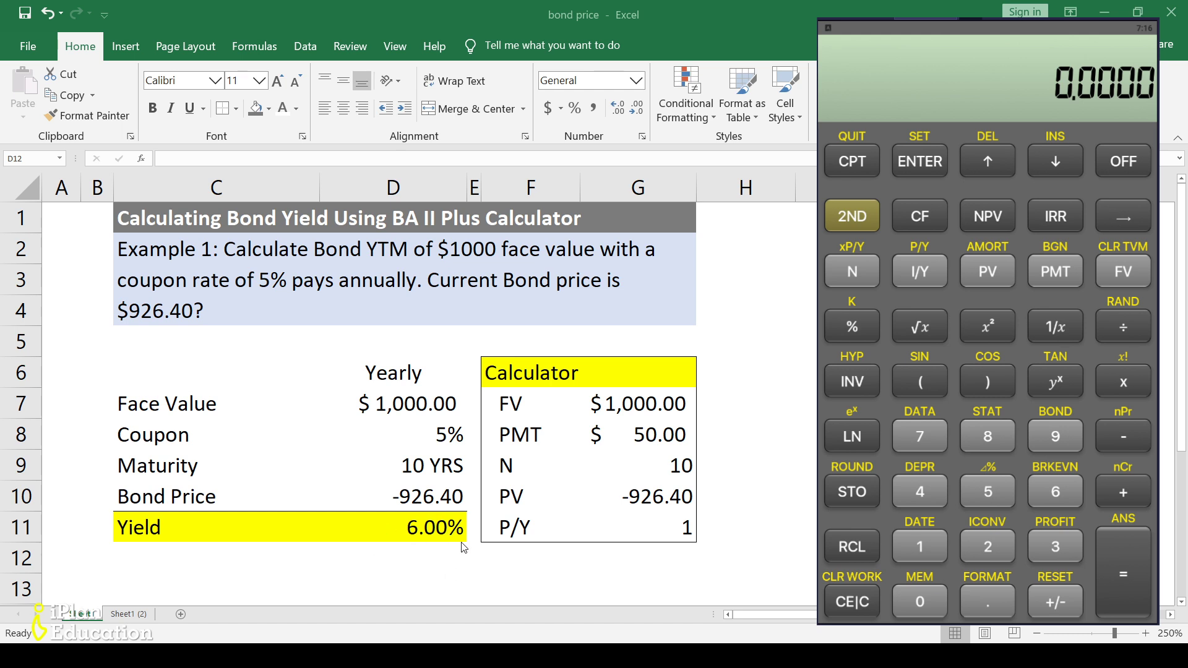
# Step: Inspect the formula behind the bond's Yield value in cell D11
pyautogui.click(439, 527)
pyautogui.click(439, 527)
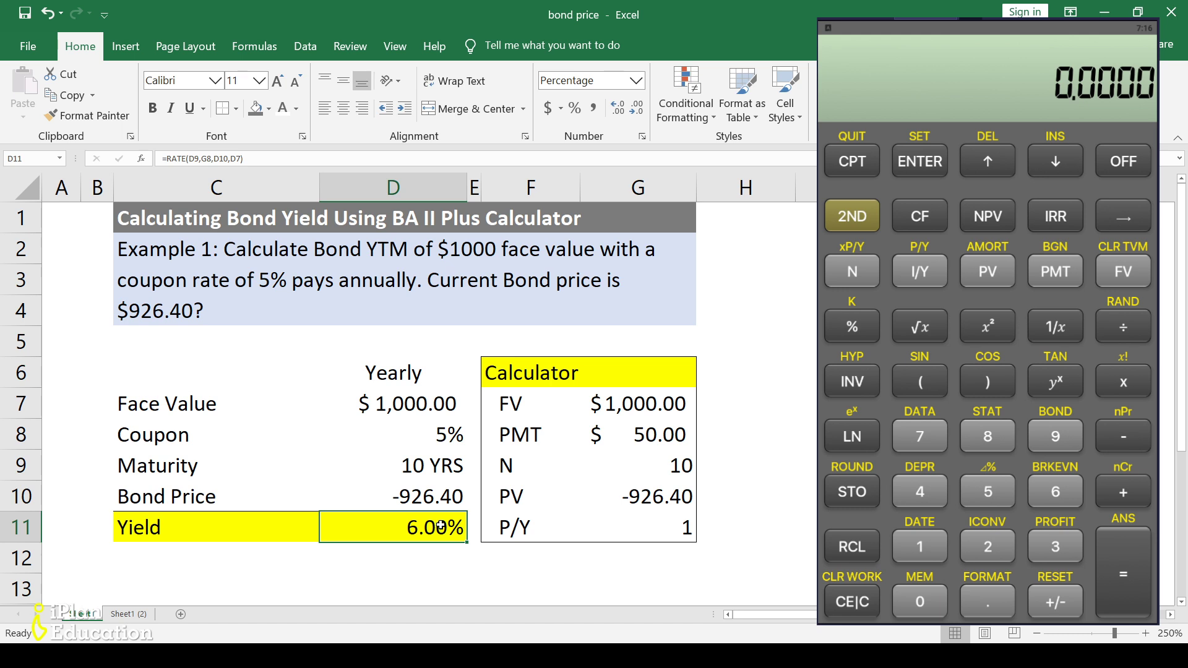
pyautogui.click(435, 570)
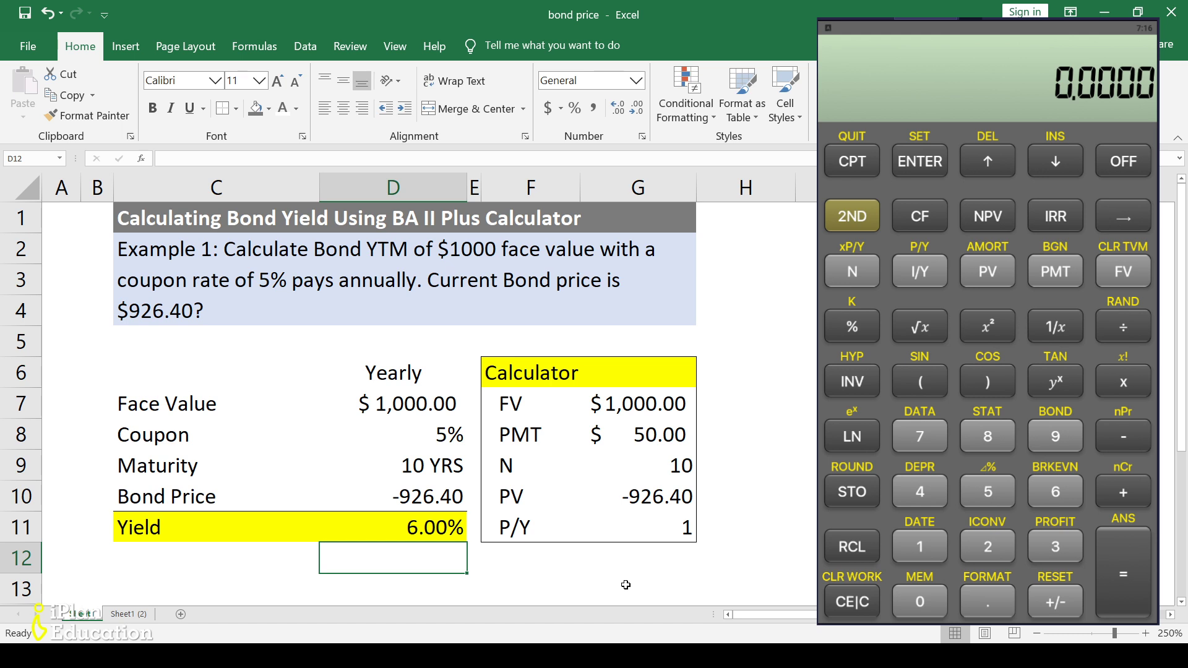
# Step: Clear the calculator's time-value-of-money memory and set payments per year (P/Y) to 1
pyautogui.click(864, 215)
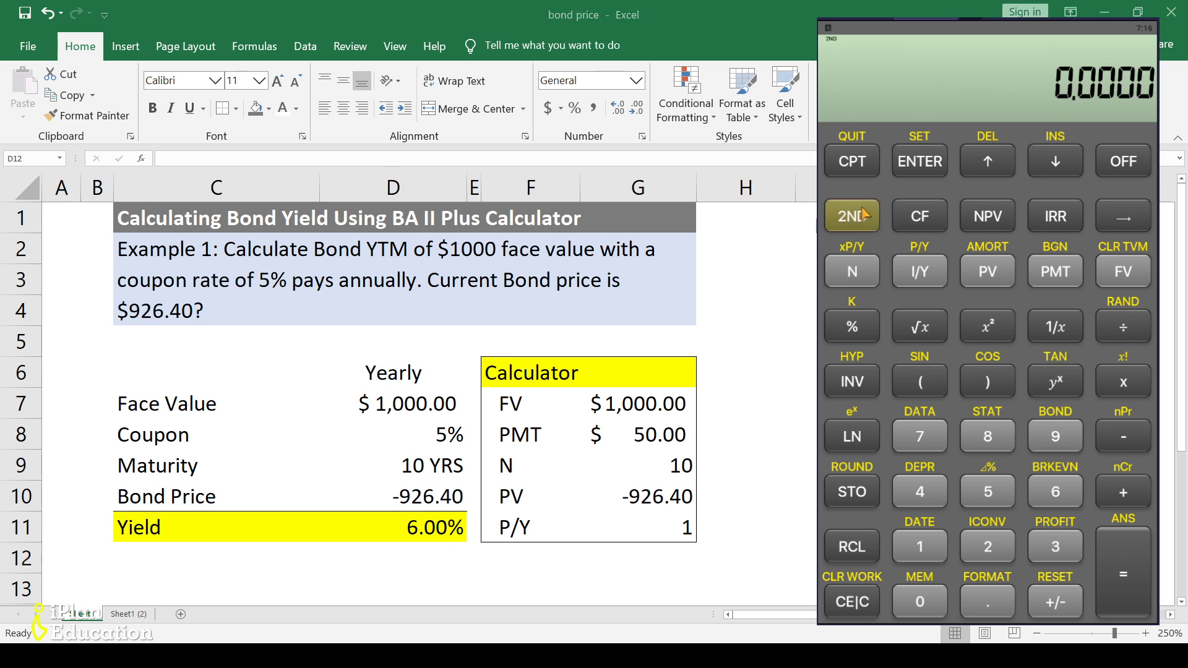
pyautogui.click(1123, 276)
pyautogui.click(848, 223)
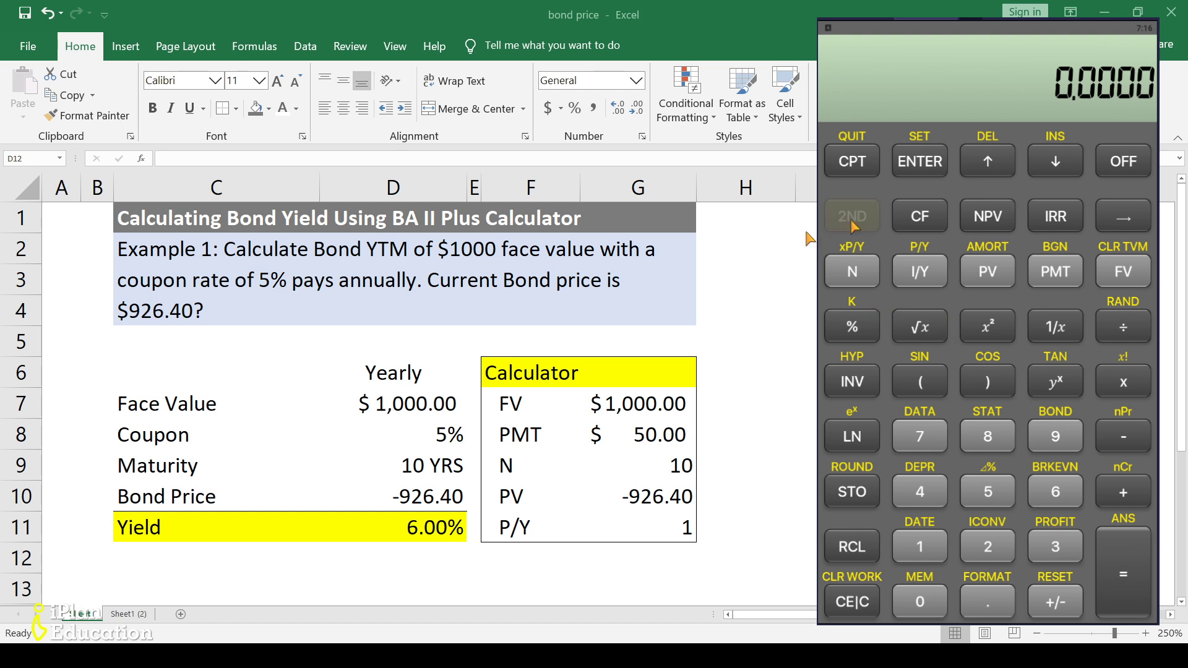
pyautogui.click(919, 271)
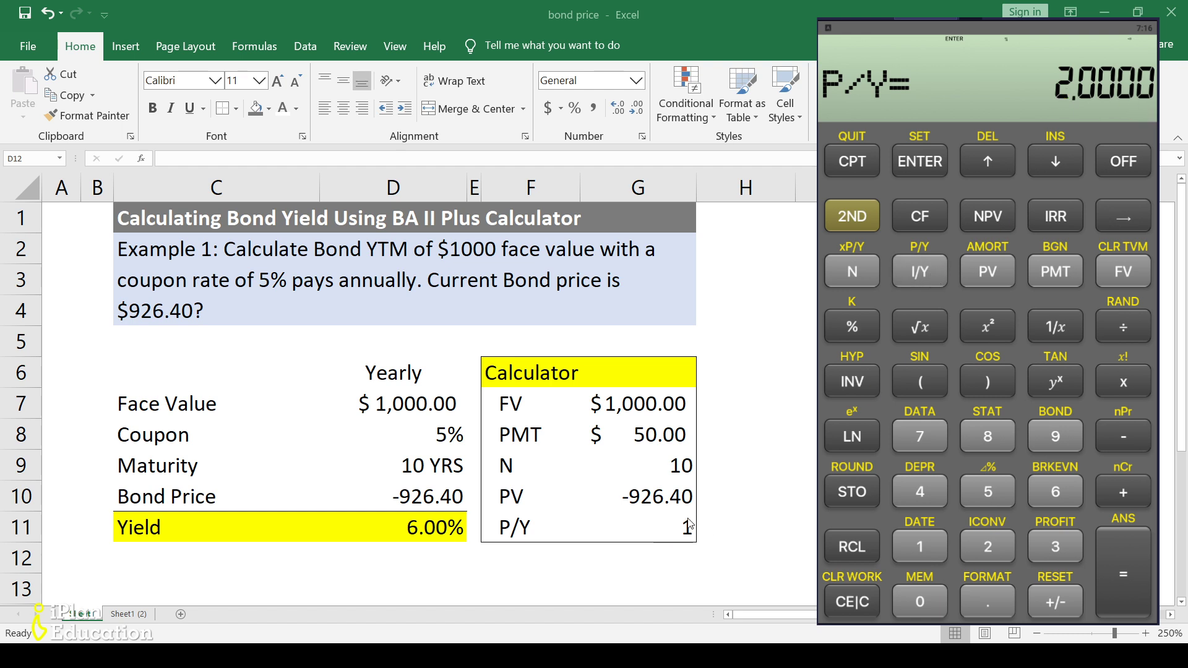
pyautogui.click(912, 544)
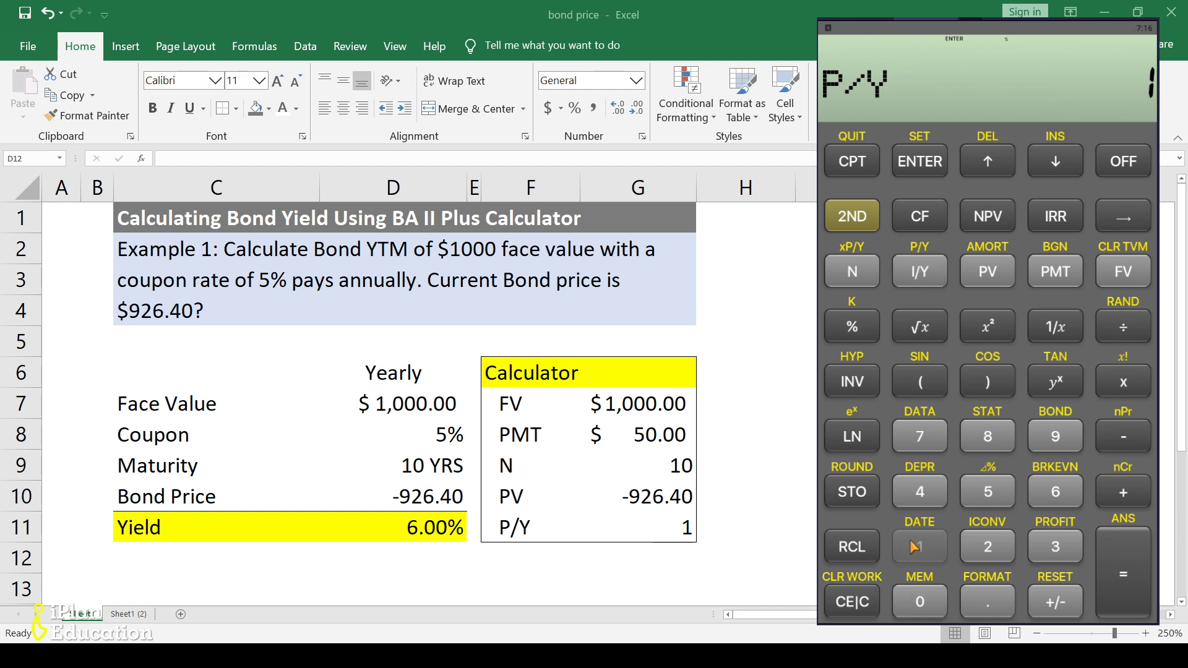
pyautogui.click(938, 166)
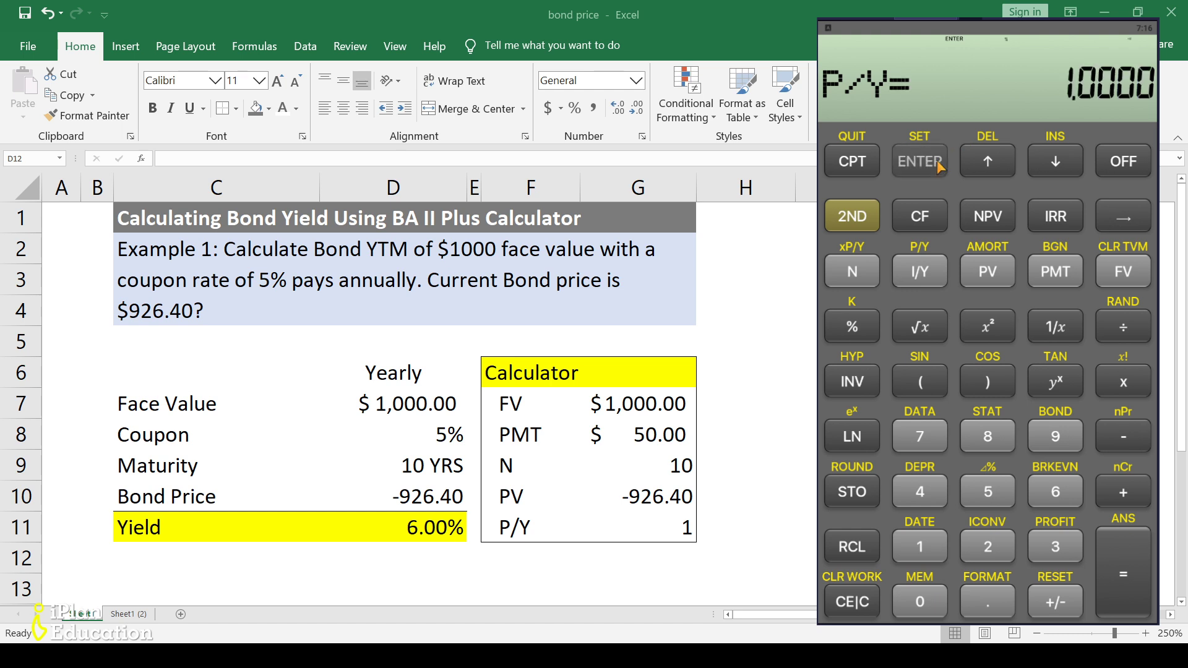
pyautogui.click(865, 225)
pyautogui.click(858, 157)
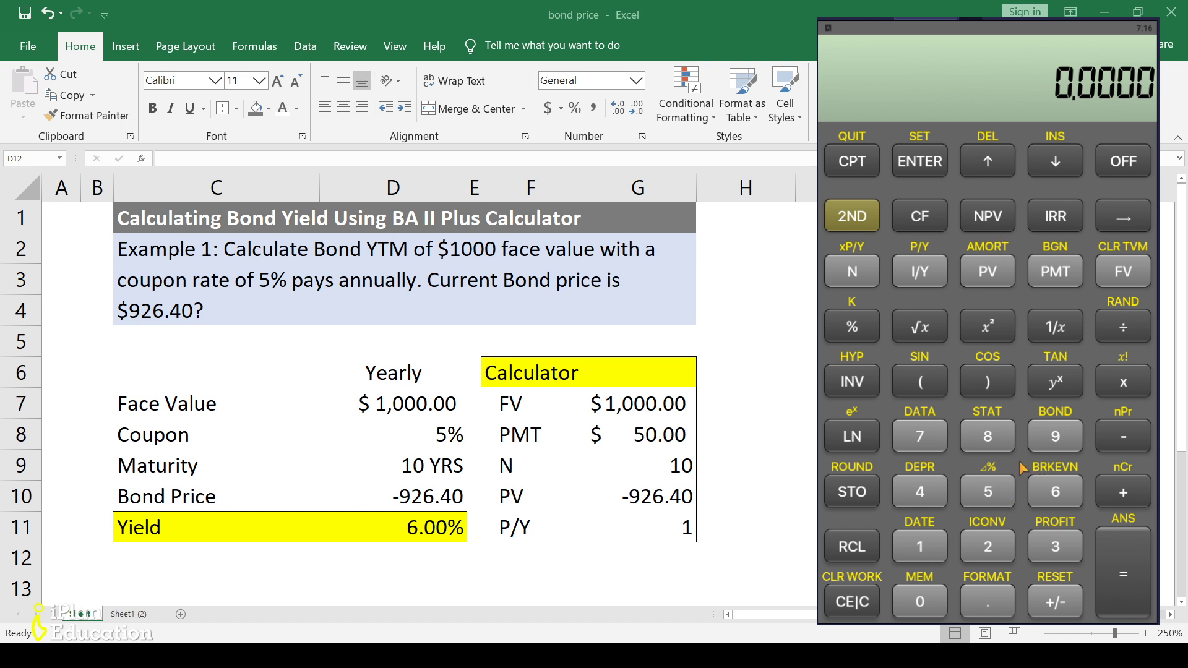
# Step: Store 1000 as the bond's future value (FV) in the calculator
pyautogui.click(922, 548)
pyautogui.click(922, 603)
pyautogui.click(922, 603)
pyautogui.click(922, 603)
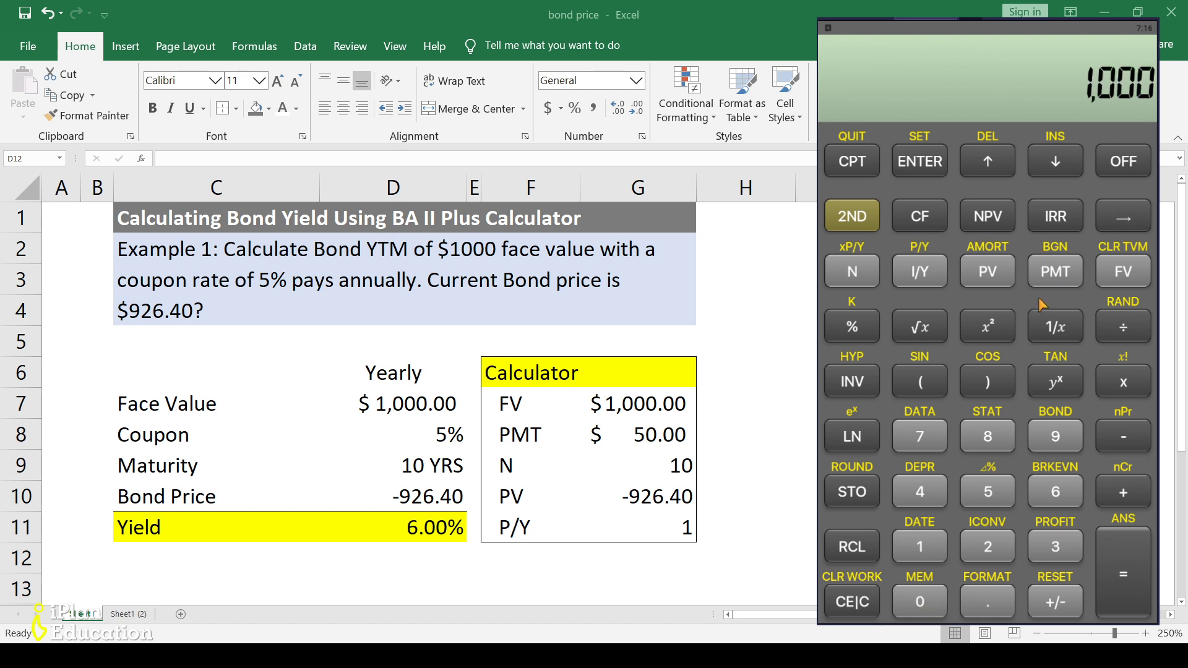
pyautogui.click(1128, 280)
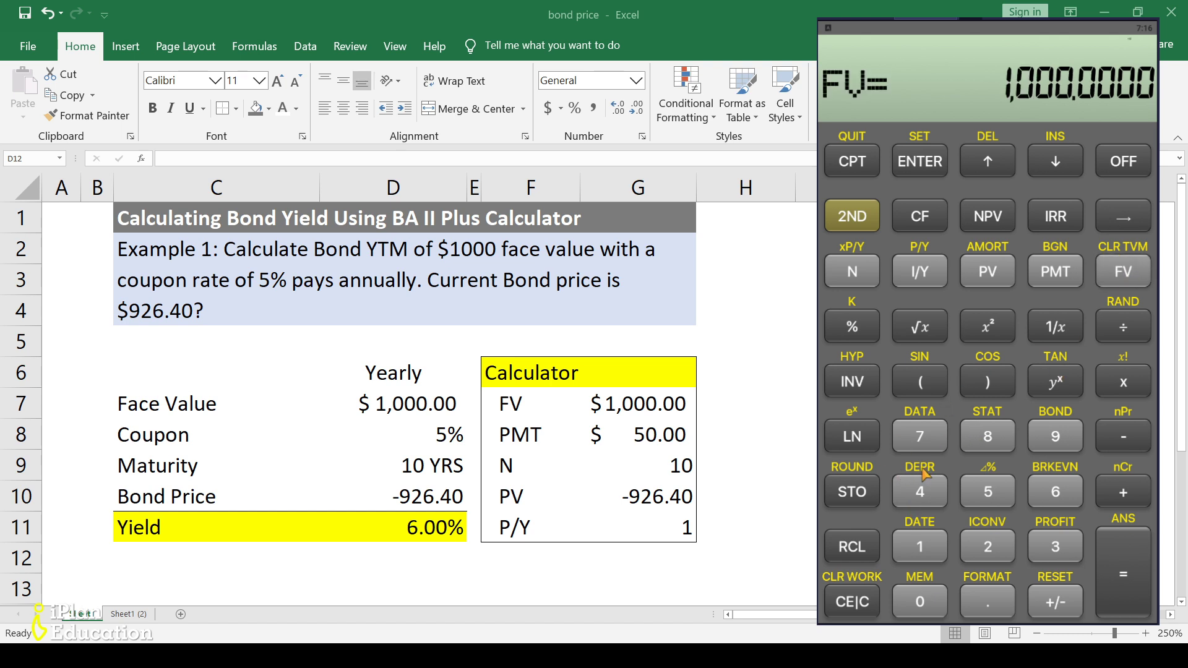
# Step: Store 50 as the coupon payment (PMT) and 10 as the number of periods (N)
pyautogui.click(993, 495)
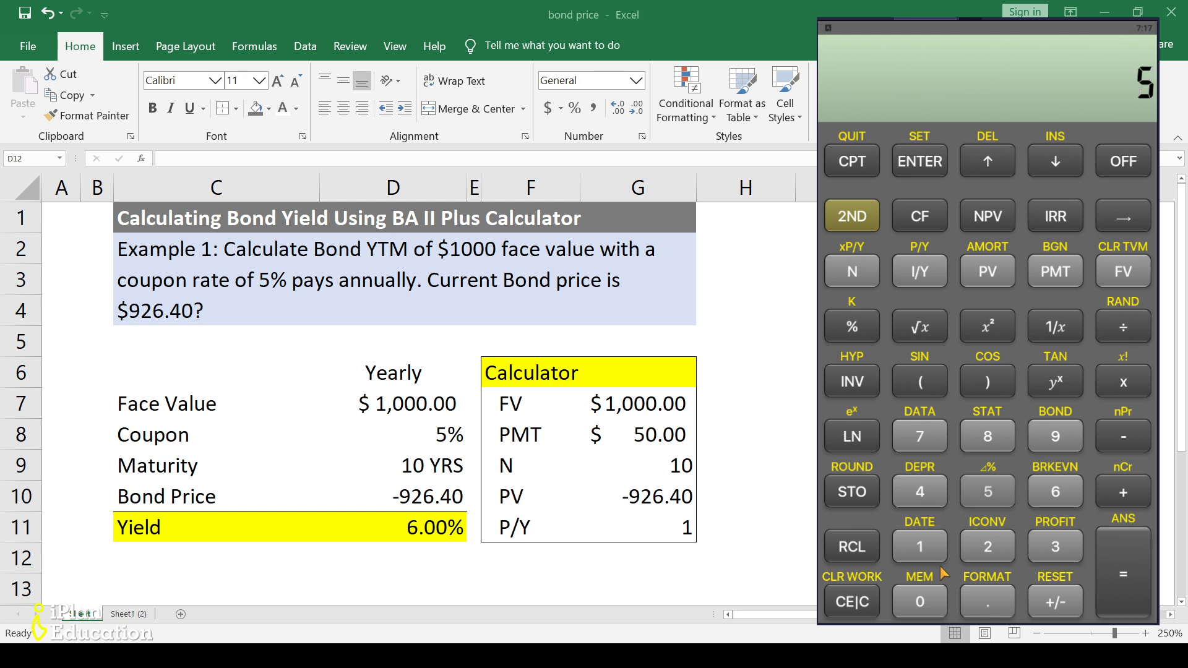
pyautogui.click(928, 601)
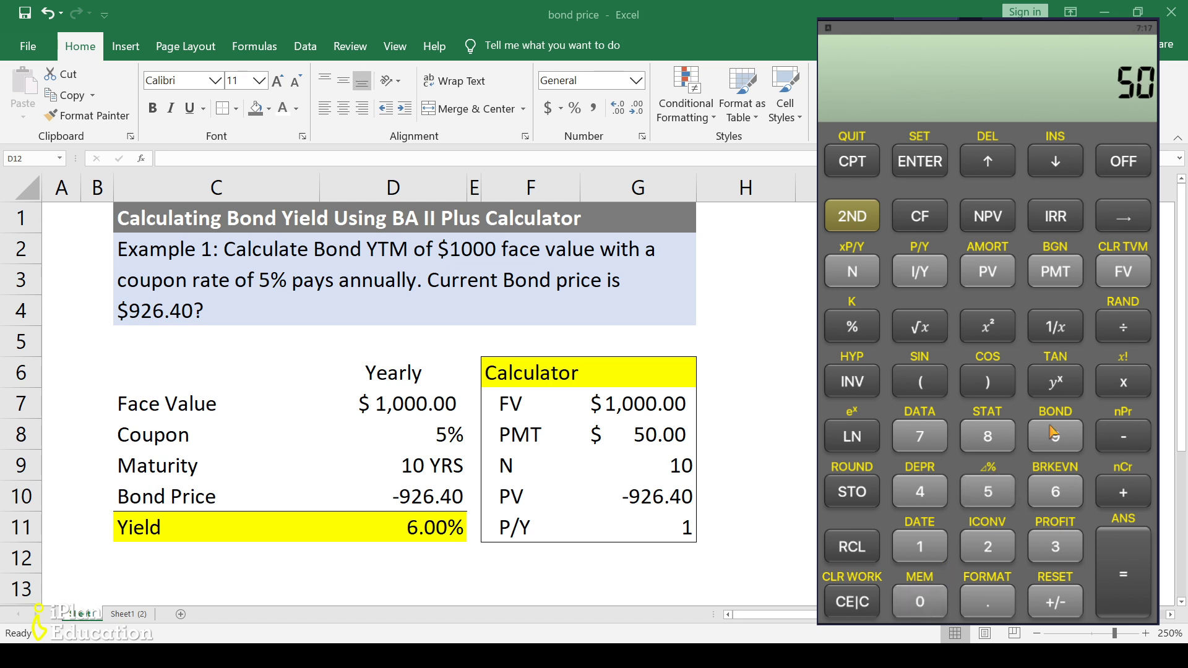
pyautogui.click(1052, 275)
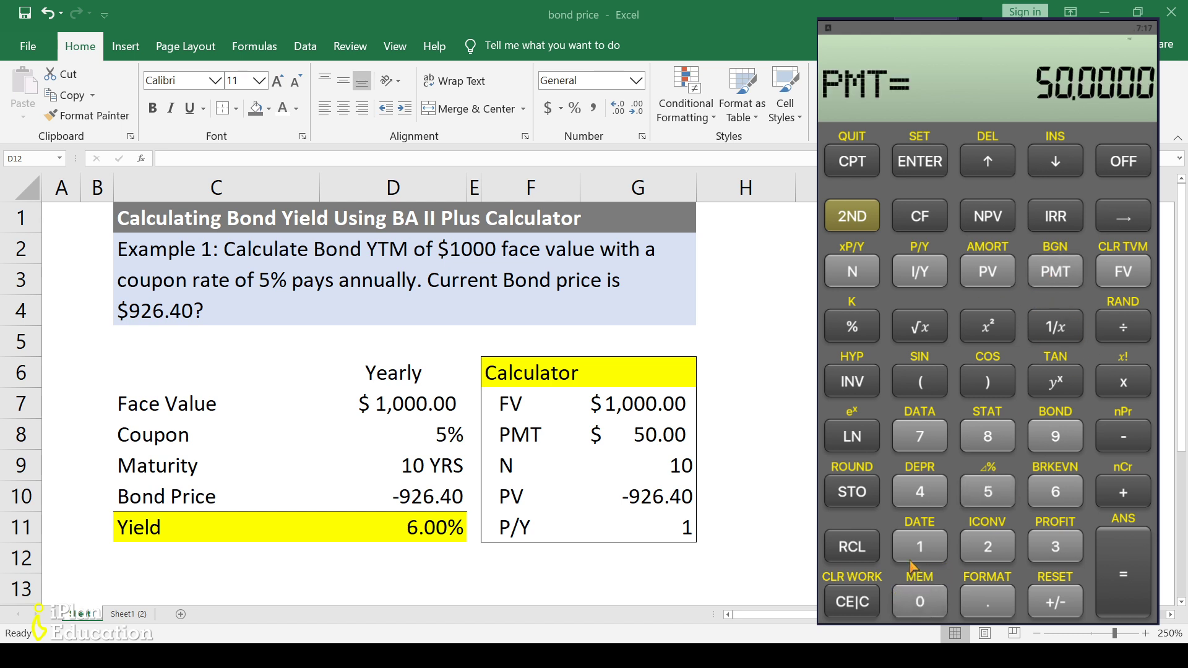
pyautogui.click(928, 549)
pyautogui.click(935, 603)
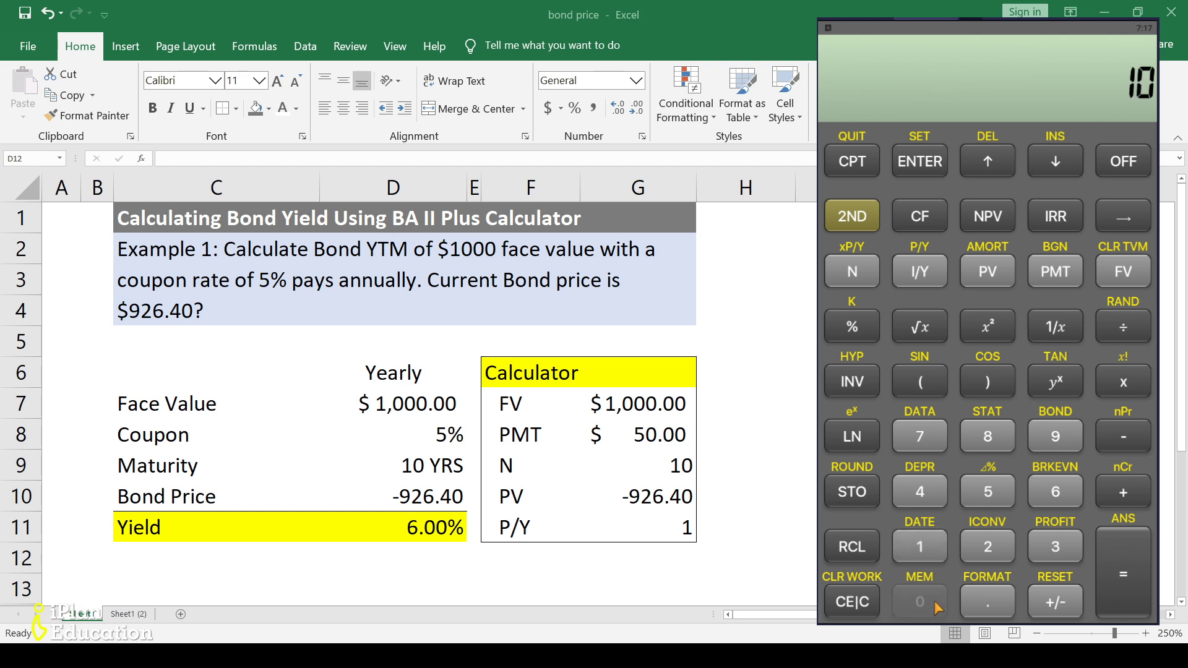
pyautogui.click(851, 273)
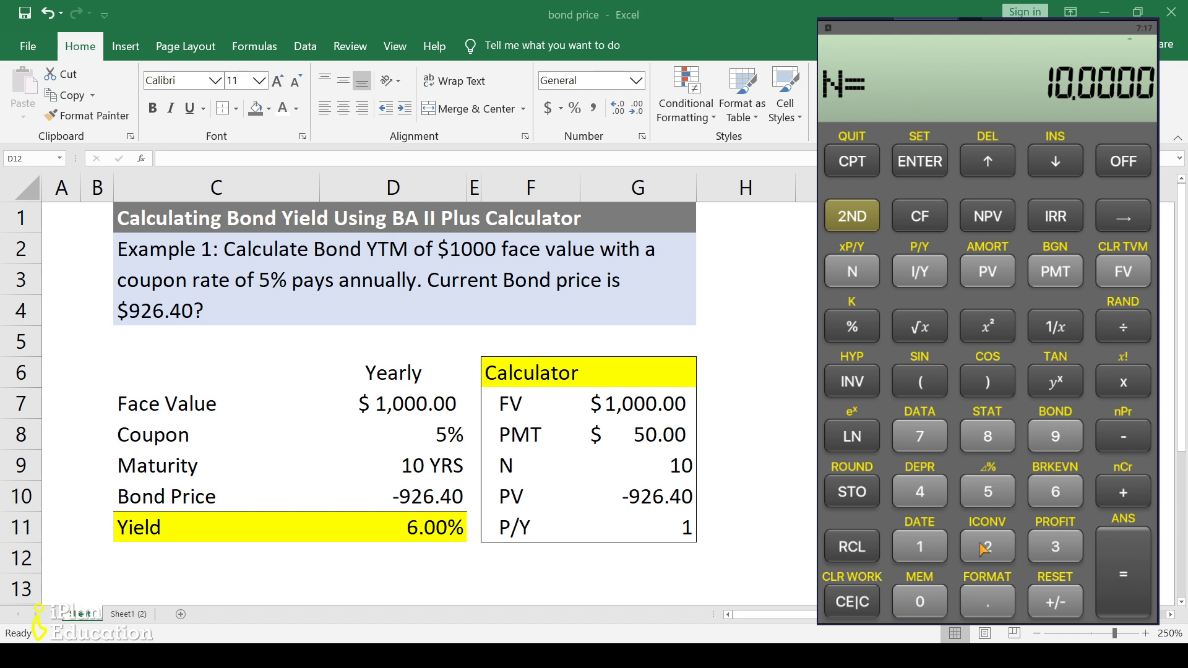
# Step: Store -926.40 as the present value (PV) and compute the bond's yield (I/Y)
pyautogui.click(1053, 443)
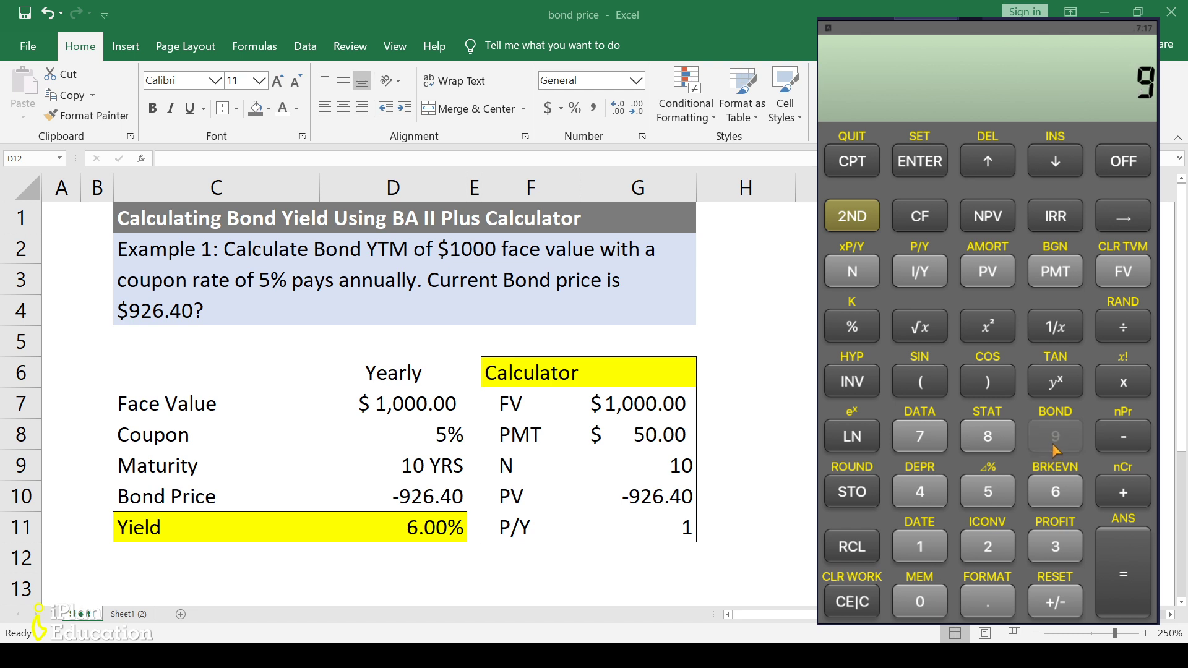
pyautogui.click(988, 546)
pyautogui.click(1052, 502)
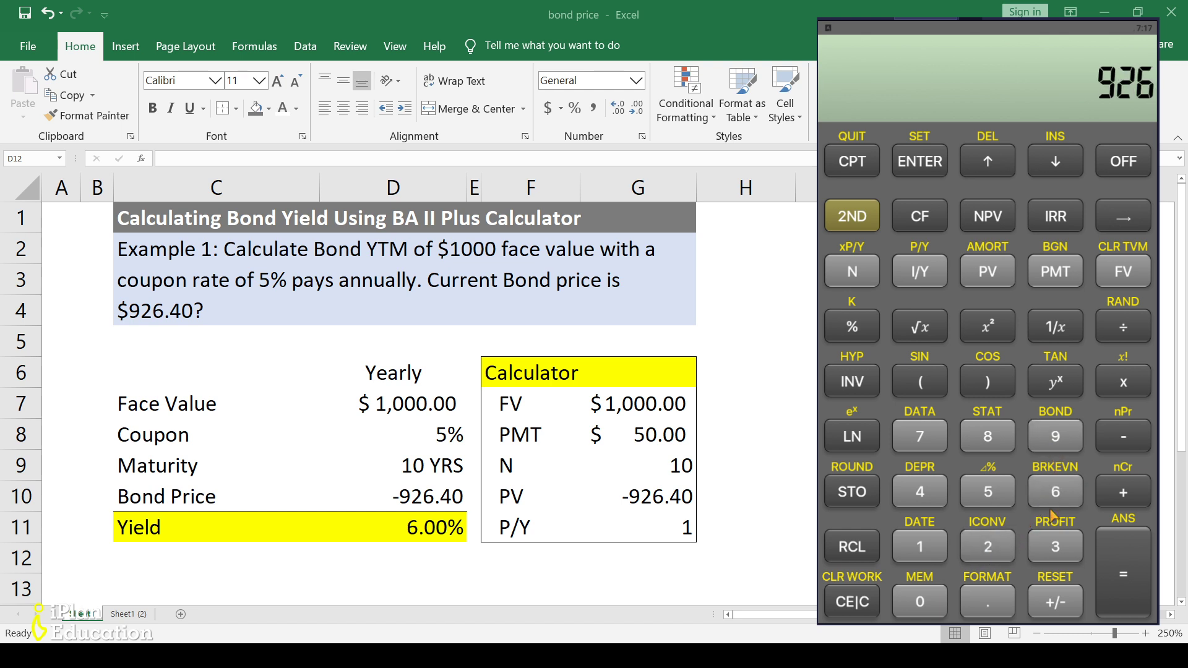
pyautogui.click(988, 601)
pyautogui.click(920, 495)
pyautogui.click(929, 604)
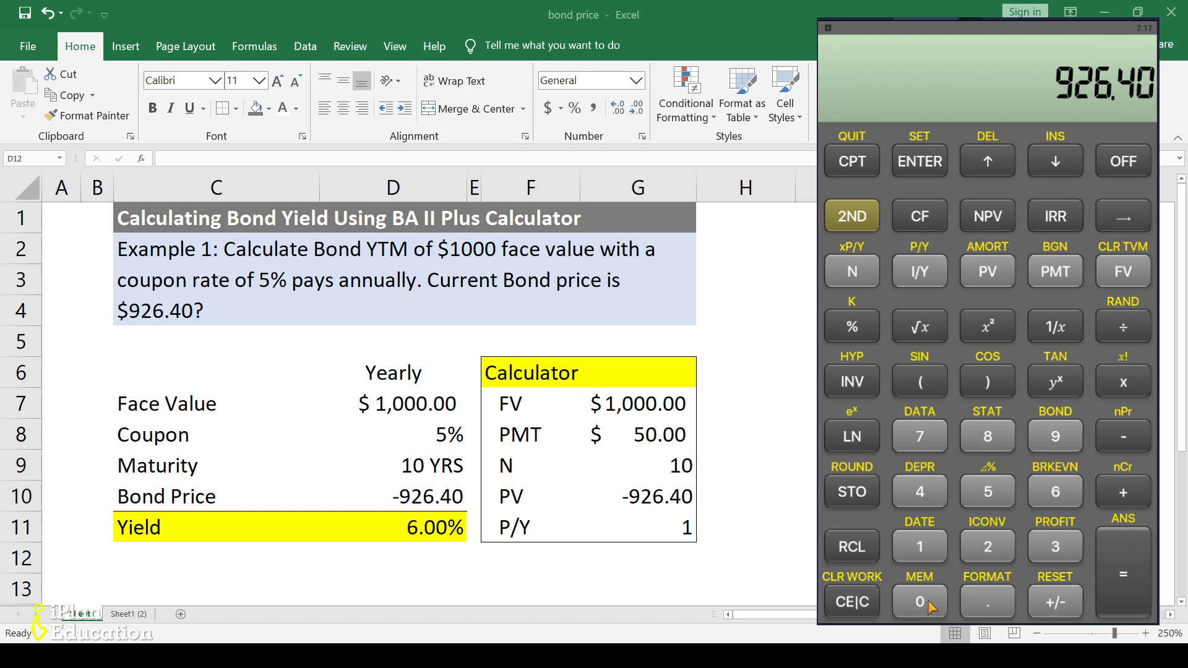
pyautogui.click(1054, 607)
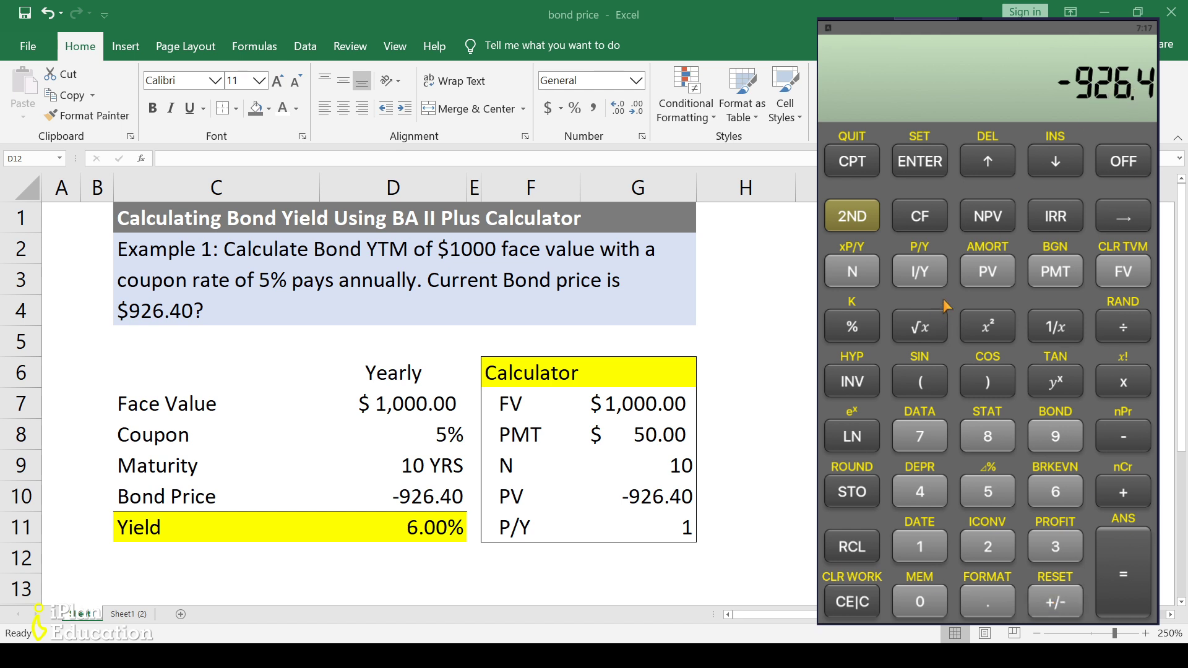
pyautogui.click(1000, 274)
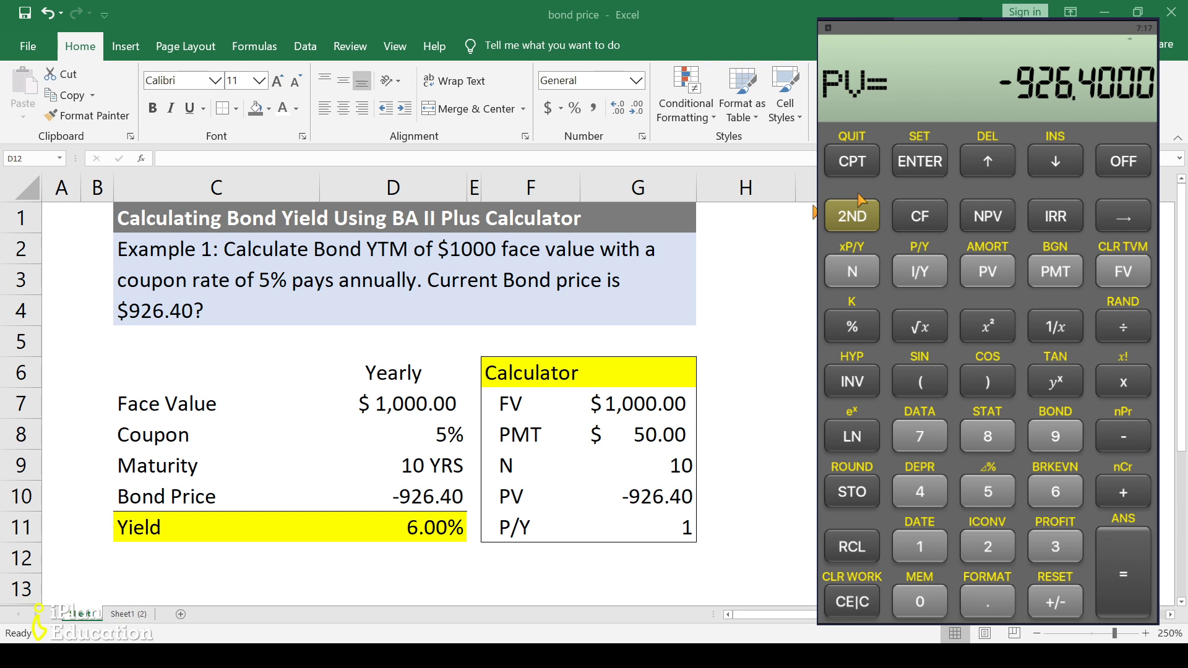
pyautogui.click(858, 165)
pyautogui.click(936, 280)
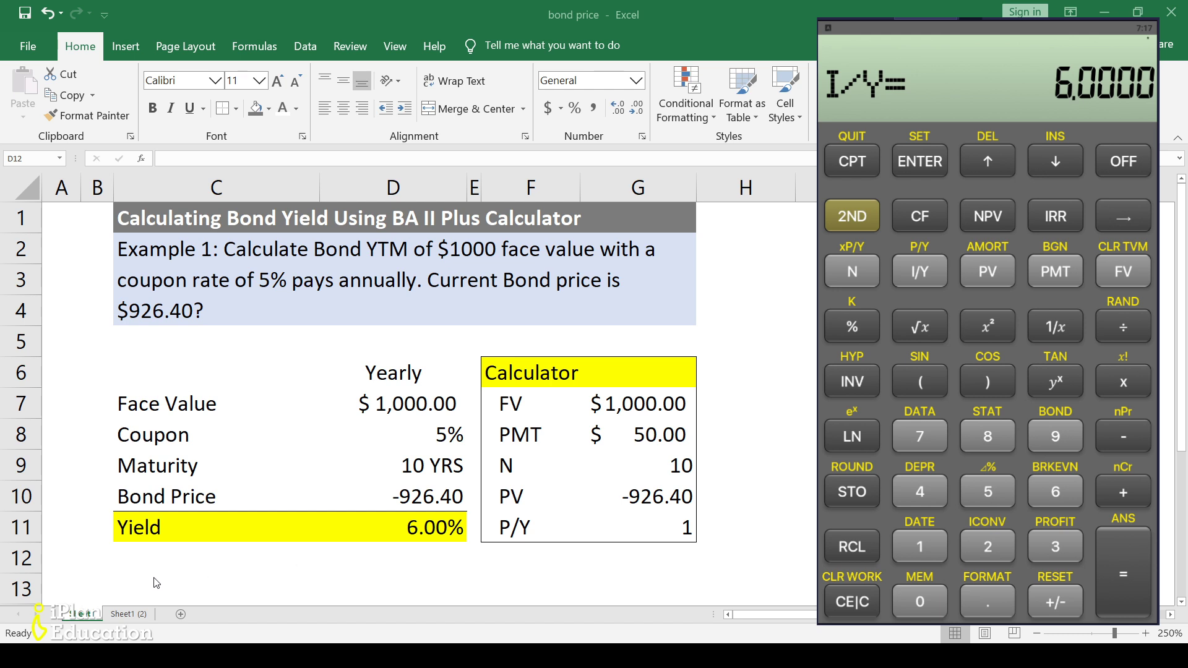
# Step: Open the semi-annual example on Sheet1 (2) and clear the calculator's TVM memory and display
pyautogui.click(128, 615)
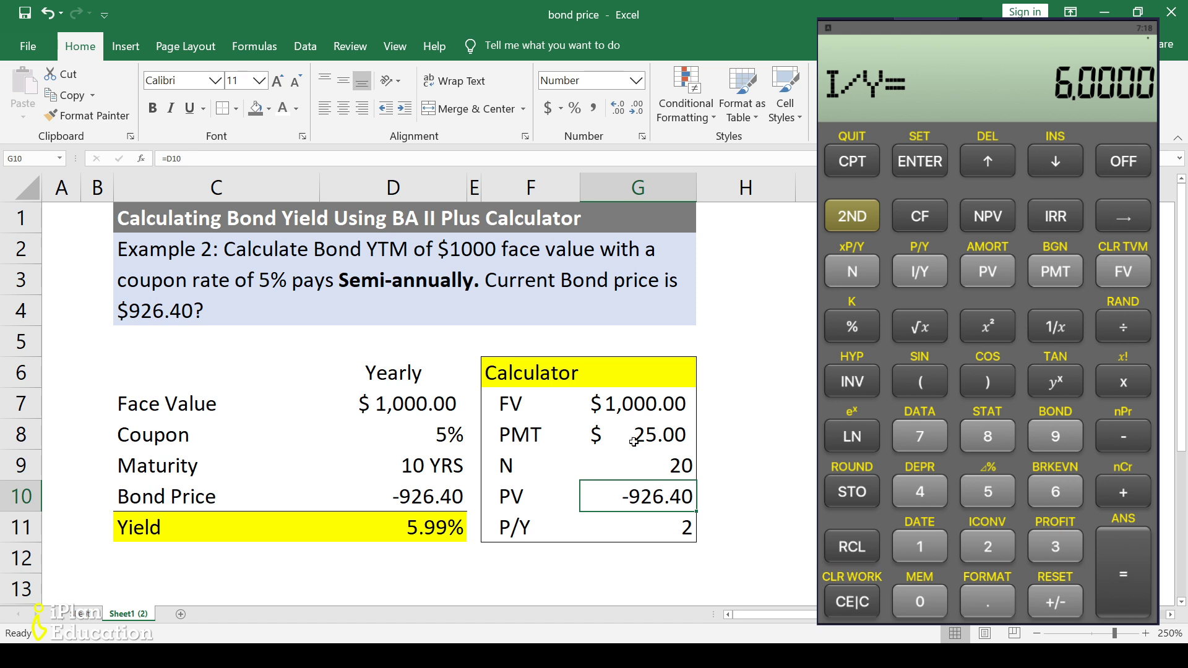
pyautogui.click(655, 468)
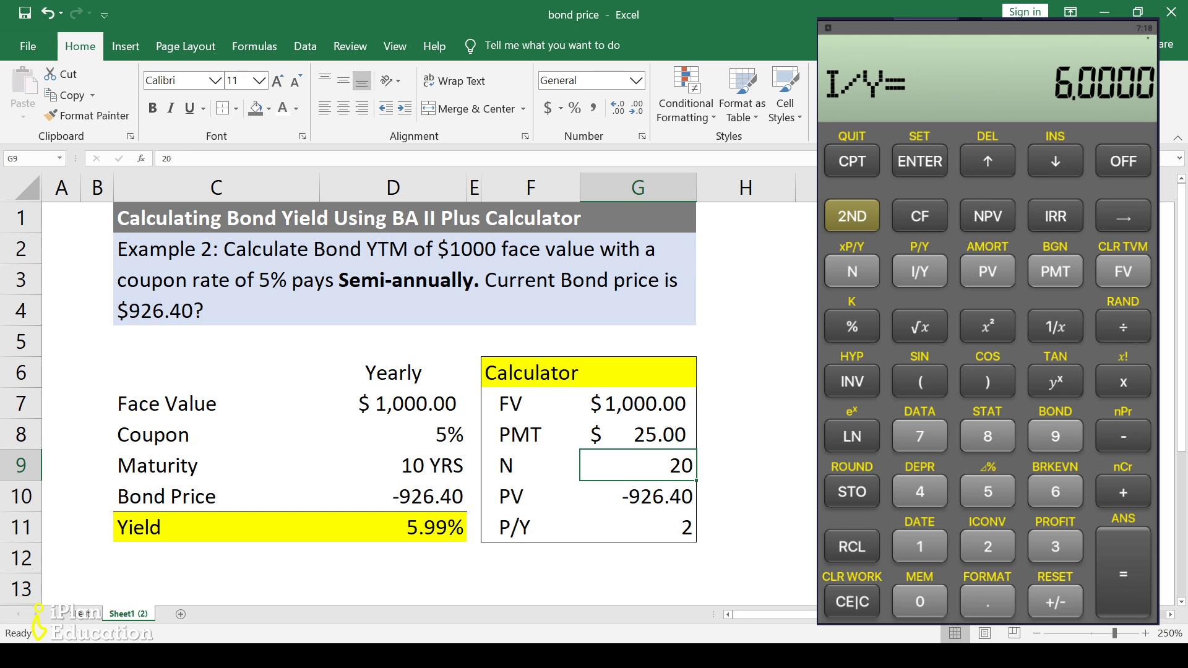
pyautogui.click(852, 216)
pyautogui.click(1126, 273)
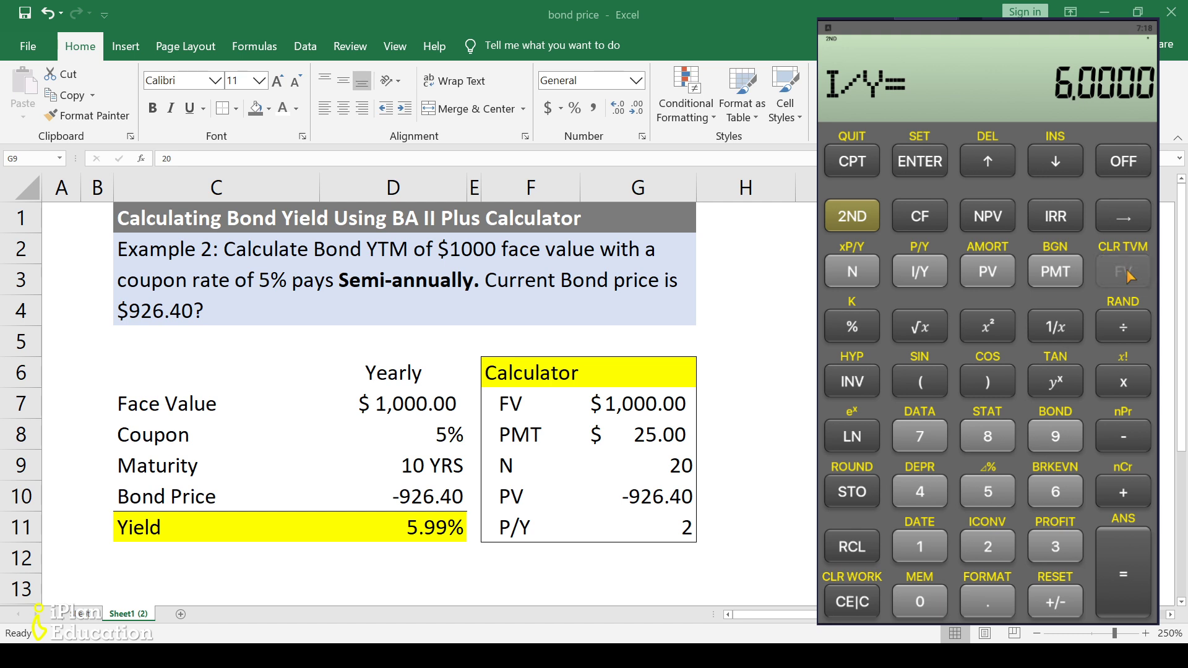
pyautogui.click(852, 603)
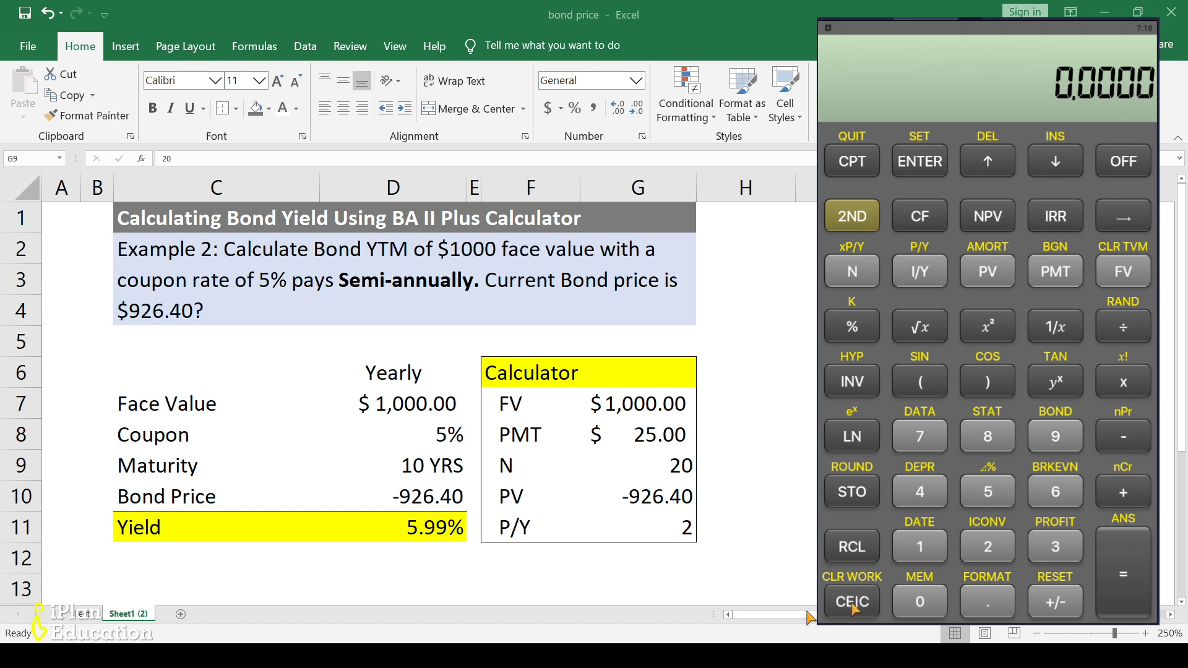
# Step: Set the calculator's payments per year (P/Y) to 2 and return to the standard calculation mode
pyautogui.click(854, 224)
pyautogui.click(919, 272)
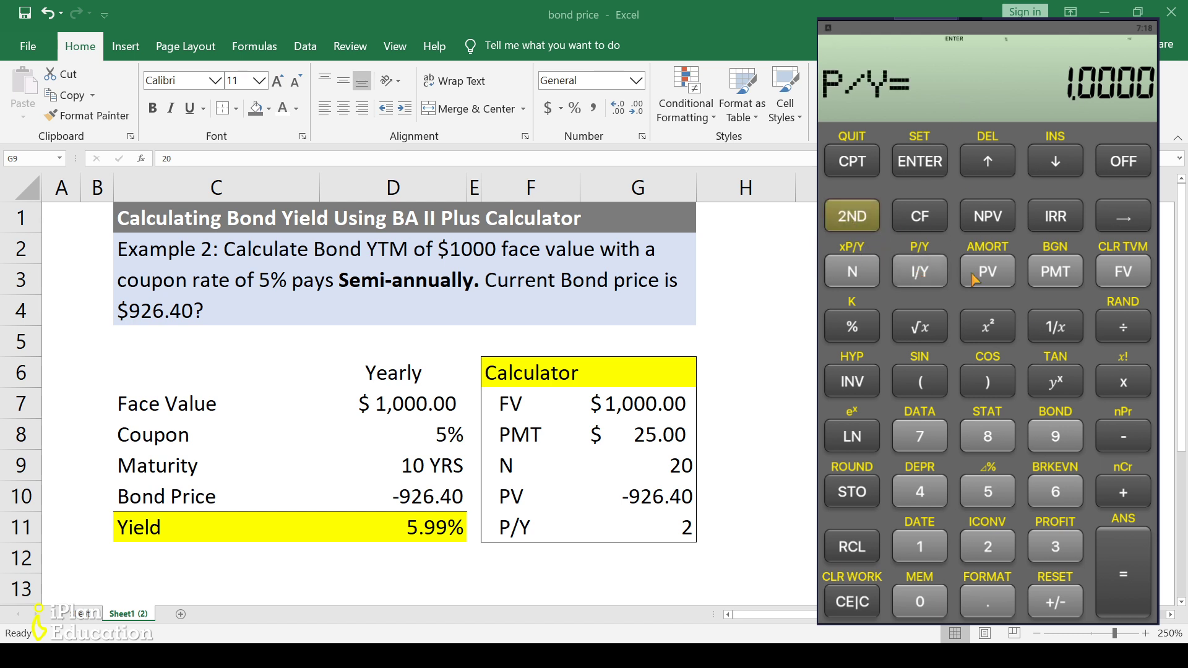
pyautogui.click(988, 546)
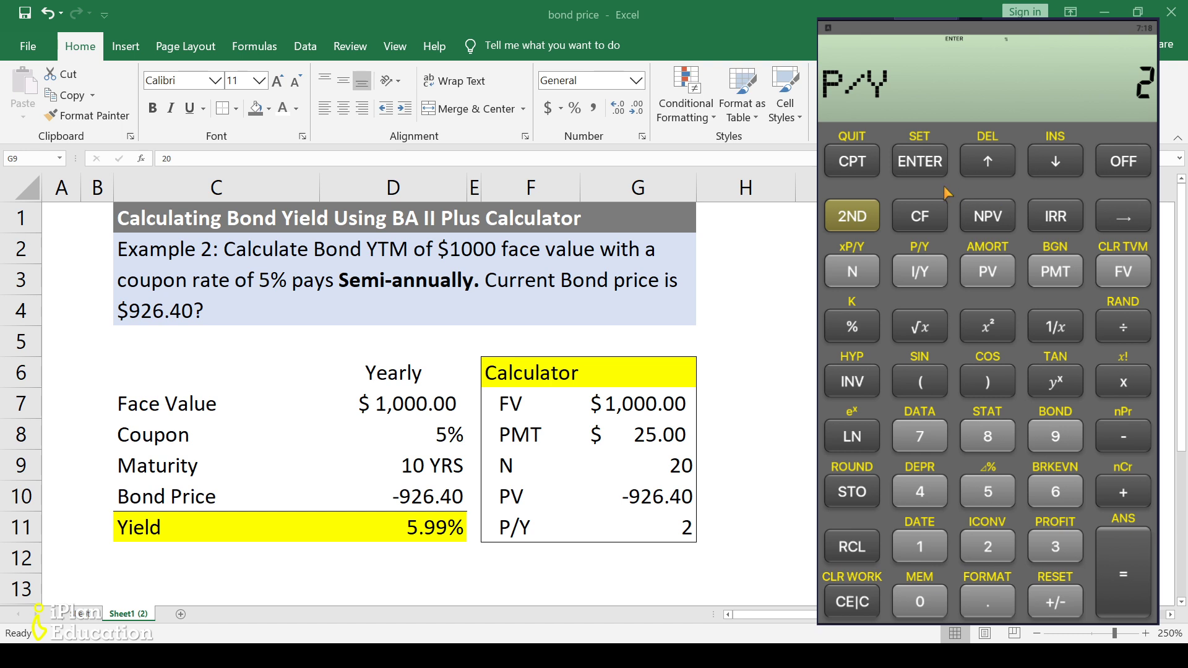
pyautogui.click(923, 162)
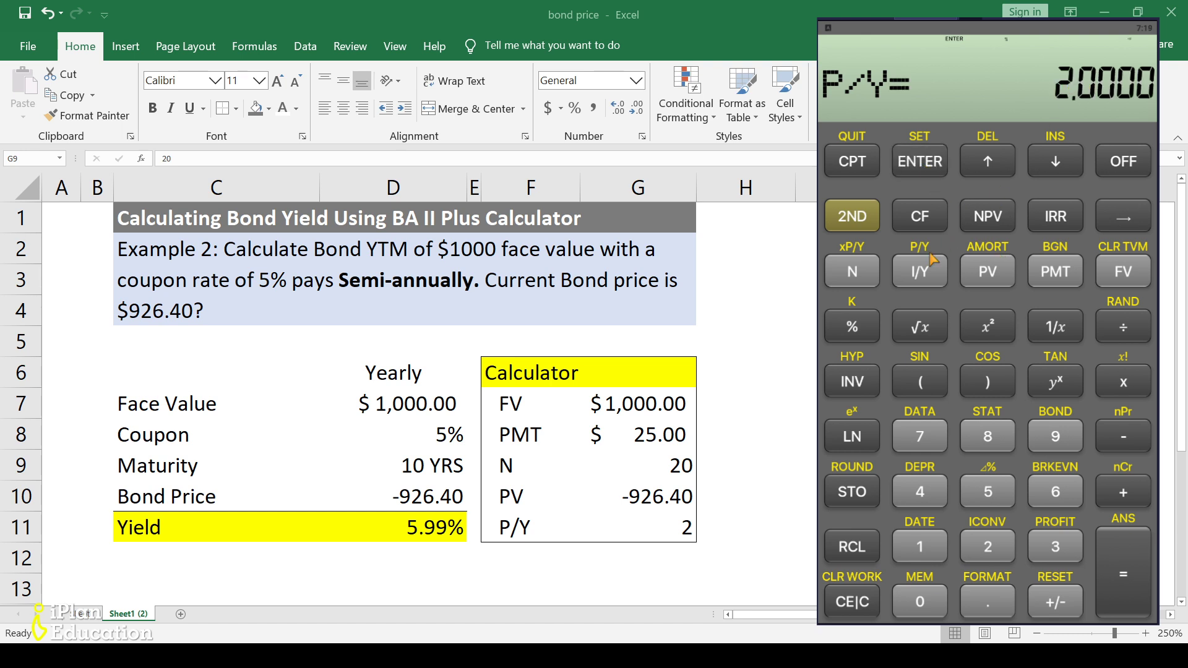
pyautogui.click(856, 211)
pyautogui.click(862, 163)
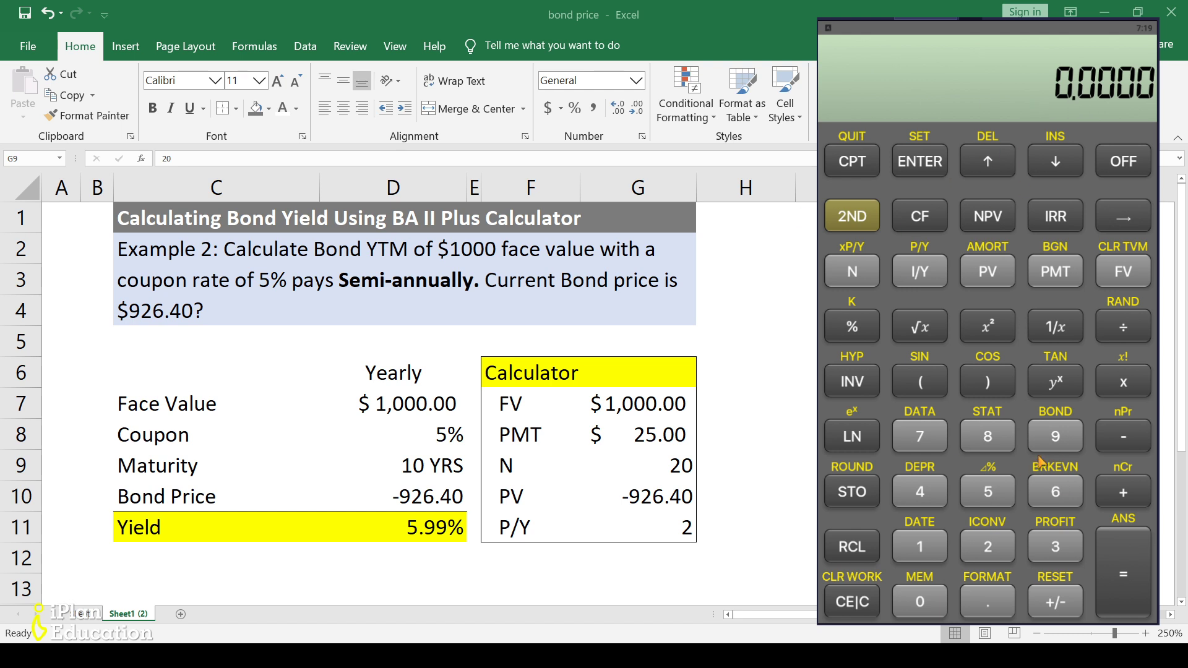
# Step: Store 1000 as the semi-annual bond's future value (FV) in the calculator
pyautogui.click(926, 555)
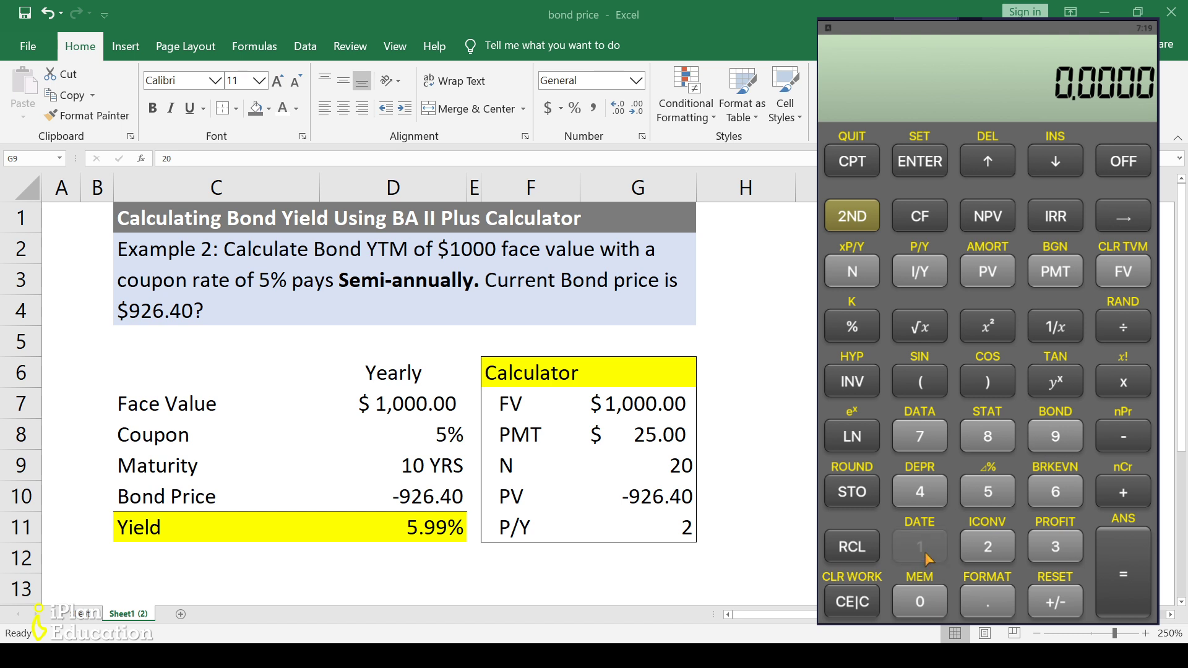
pyautogui.click(928, 603)
pyautogui.click(928, 603)
pyautogui.click(928, 604)
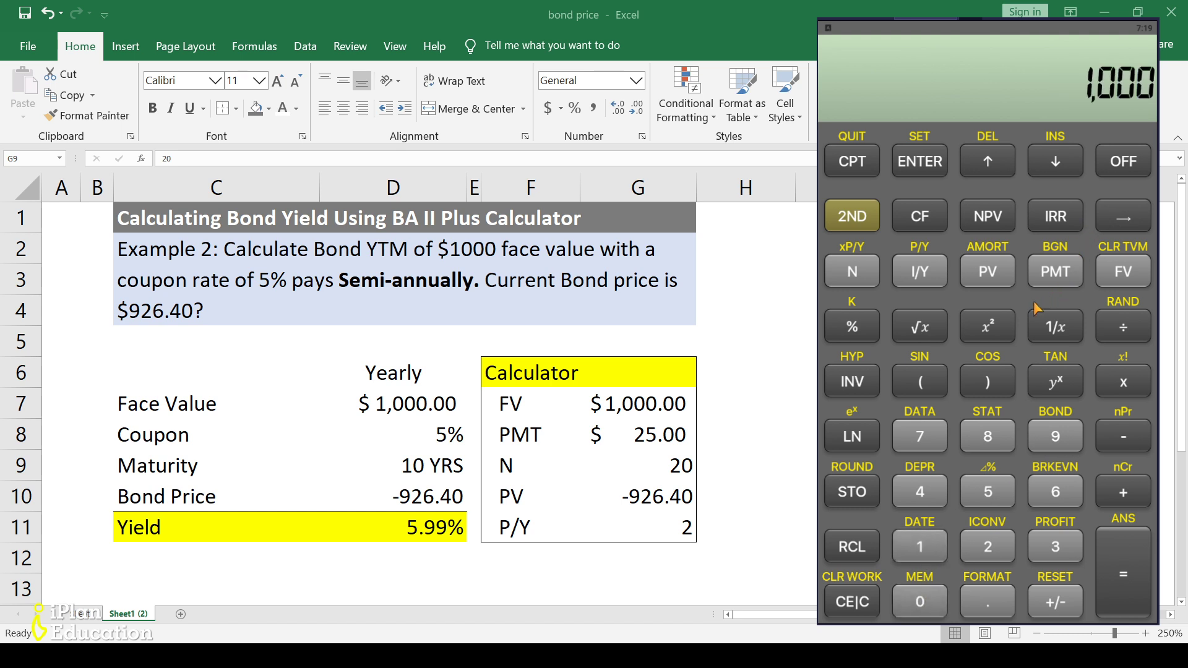
pyautogui.click(1118, 279)
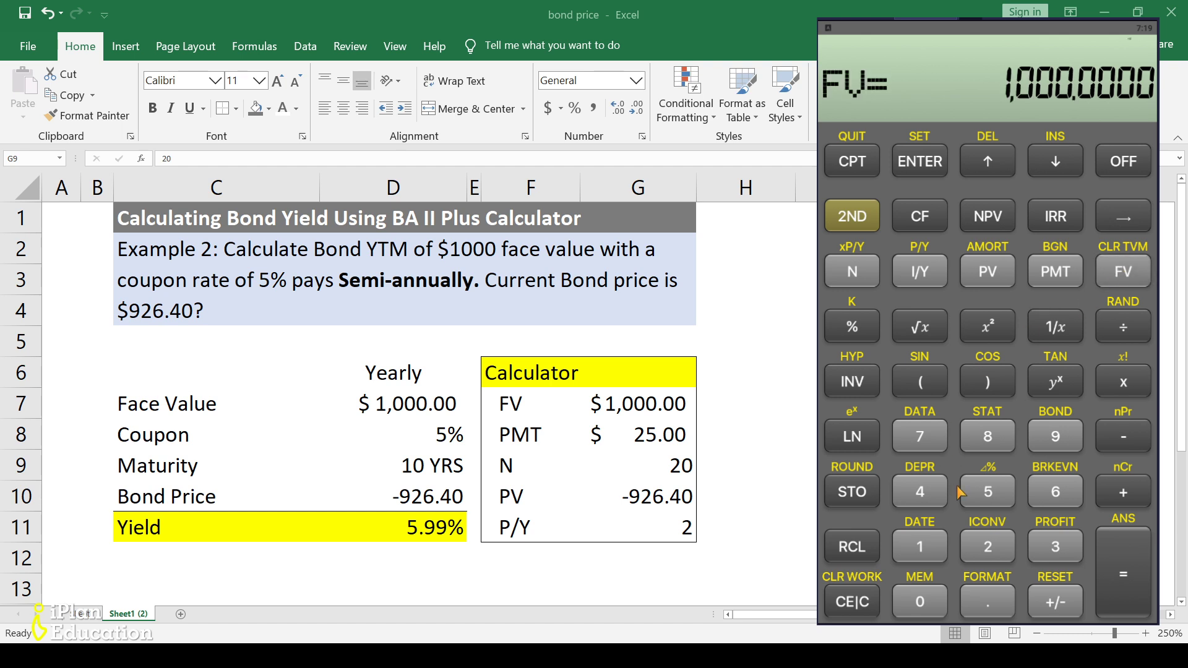
# Step: Store 25 as the payment (PMT) and 20 as the number of periods (N) in the calculator
pyautogui.click(989, 546)
pyautogui.click(989, 493)
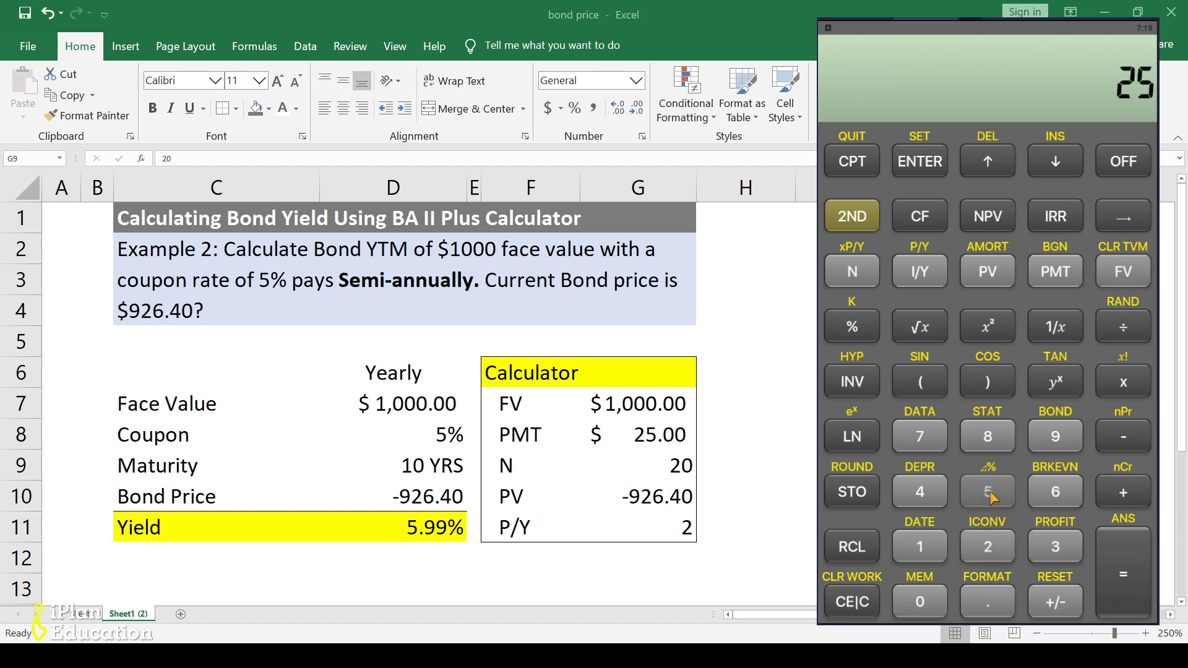
pyautogui.click(1059, 280)
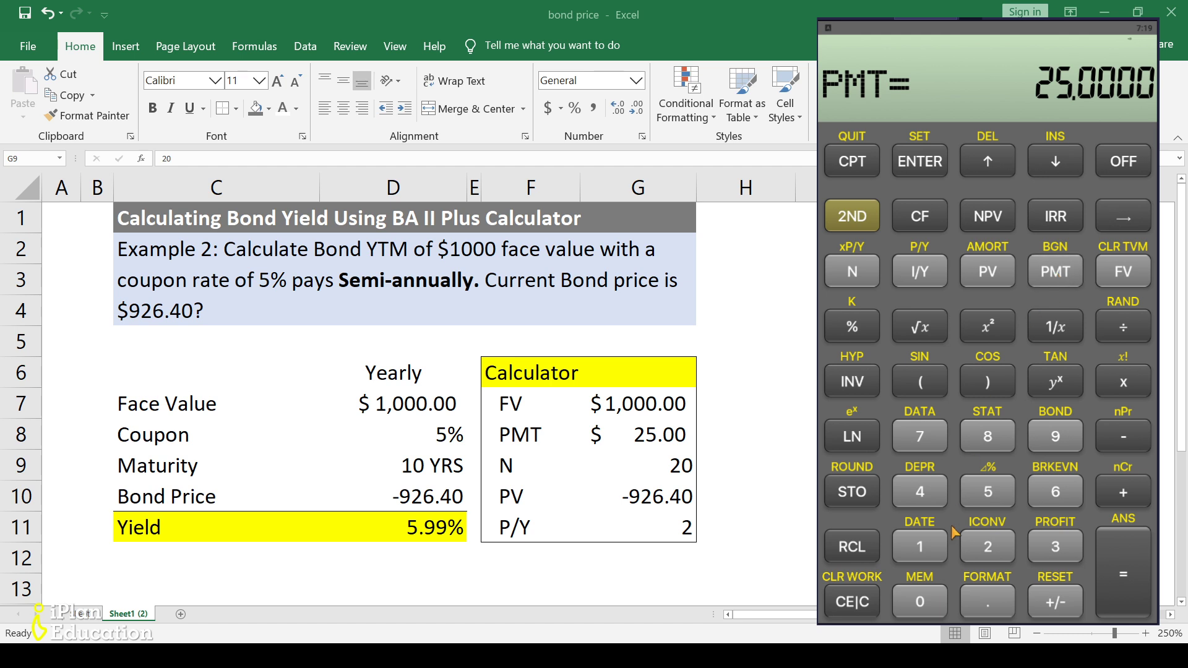
pyautogui.click(988, 545)
pyautogui.click(920, 601)
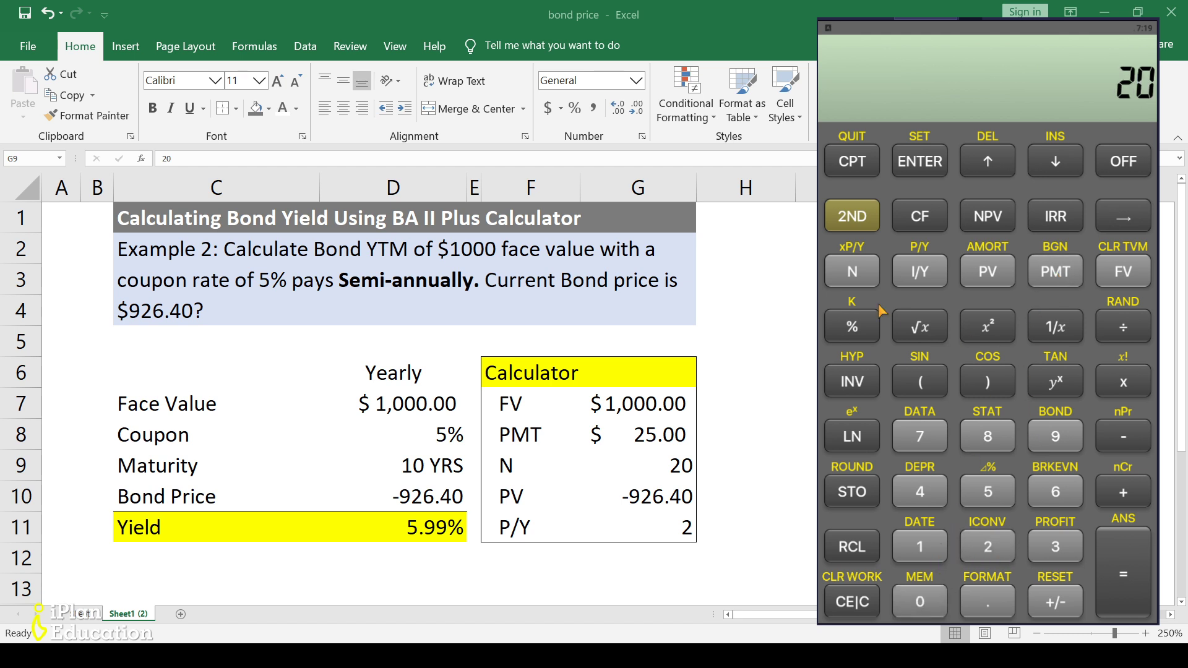
pyautogui.click(852, 277)
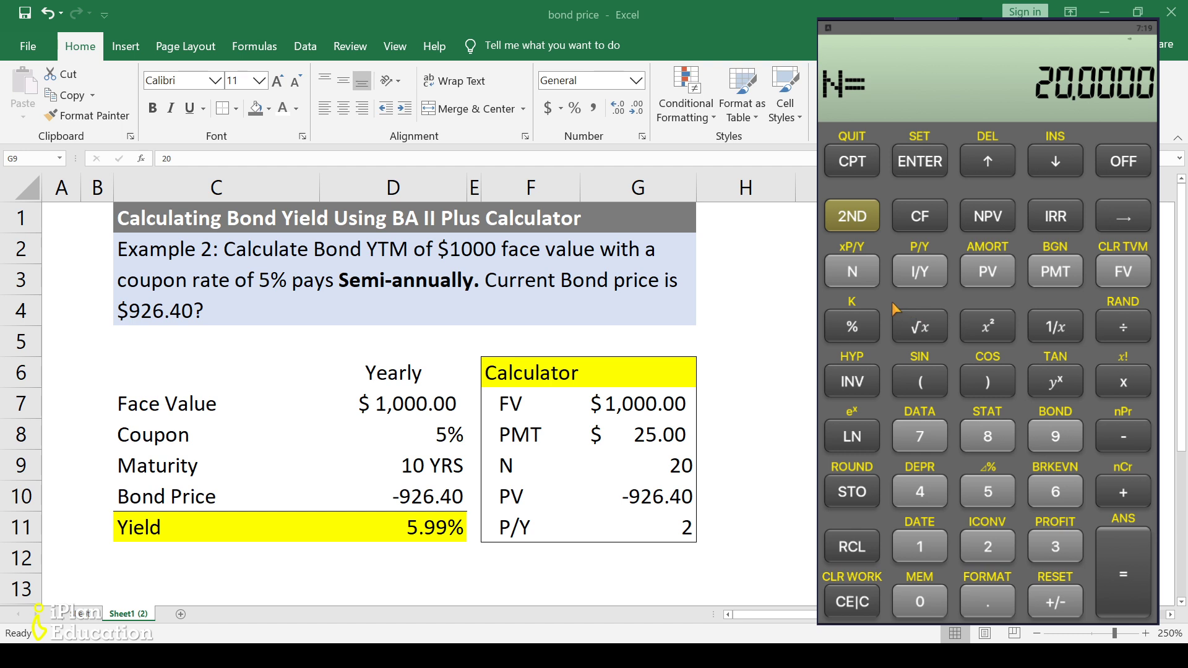
# Step: Enter -926.40 in the calculator and try to compute the semi-annual bond's yield (I/Y)
pyautogui.click(1055, 437)
pyautogui.click(988, 545)
pyautogui.click(1052, 492)
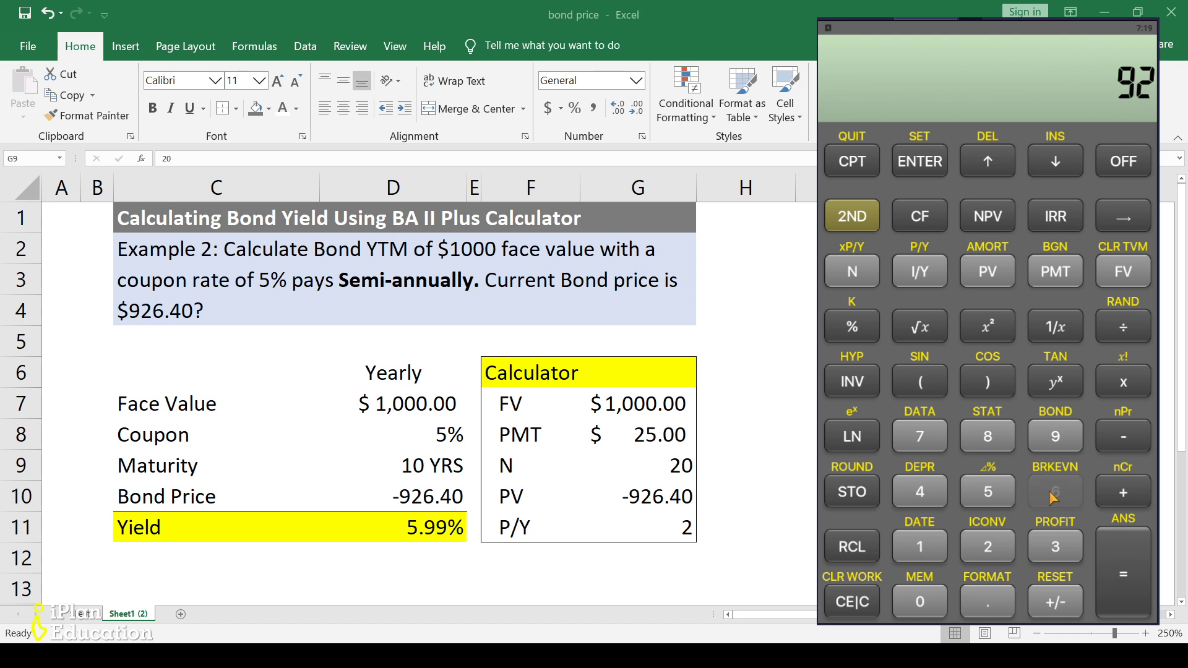
pyautogui.click(988, 601)
pyautogui.click(920, 492)
pyautogui.click(920, 600)
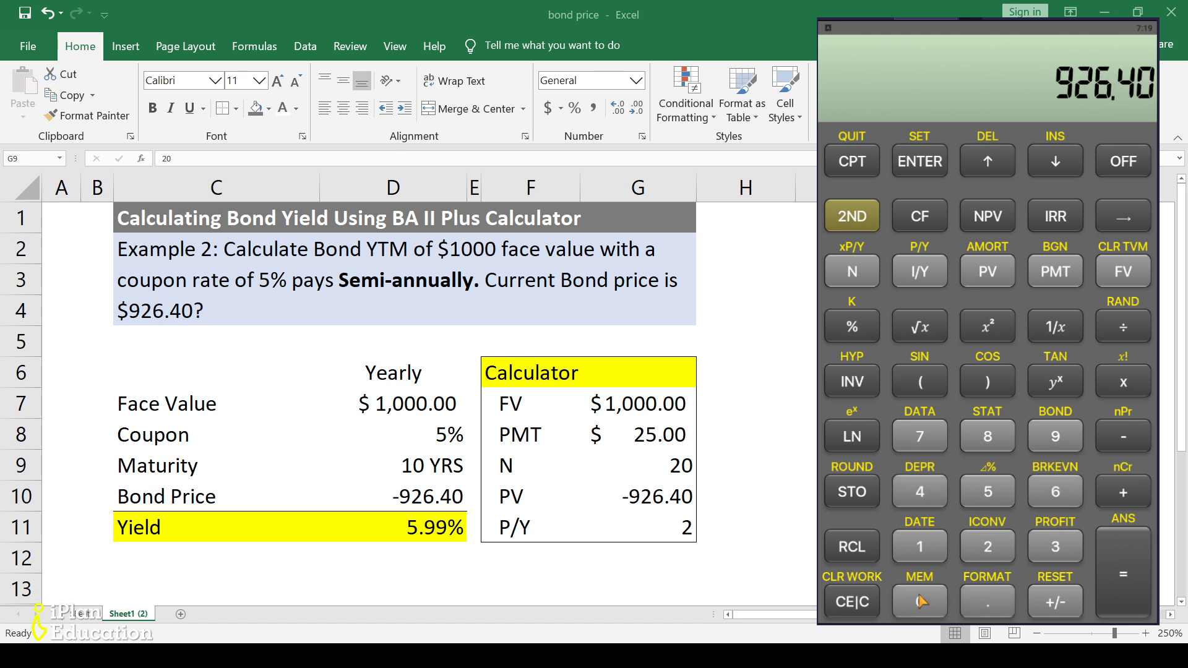
pyautogui.click(1062, 606)
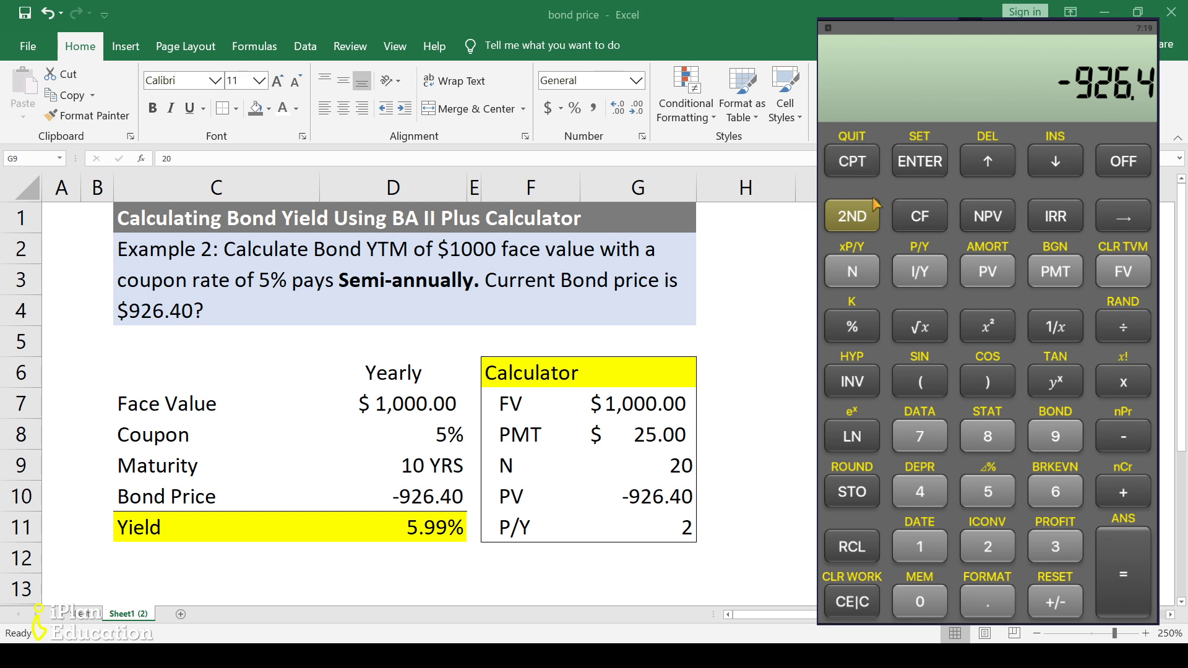
pyautogui.click(860, 164)
pyautogui.click(923, 278)
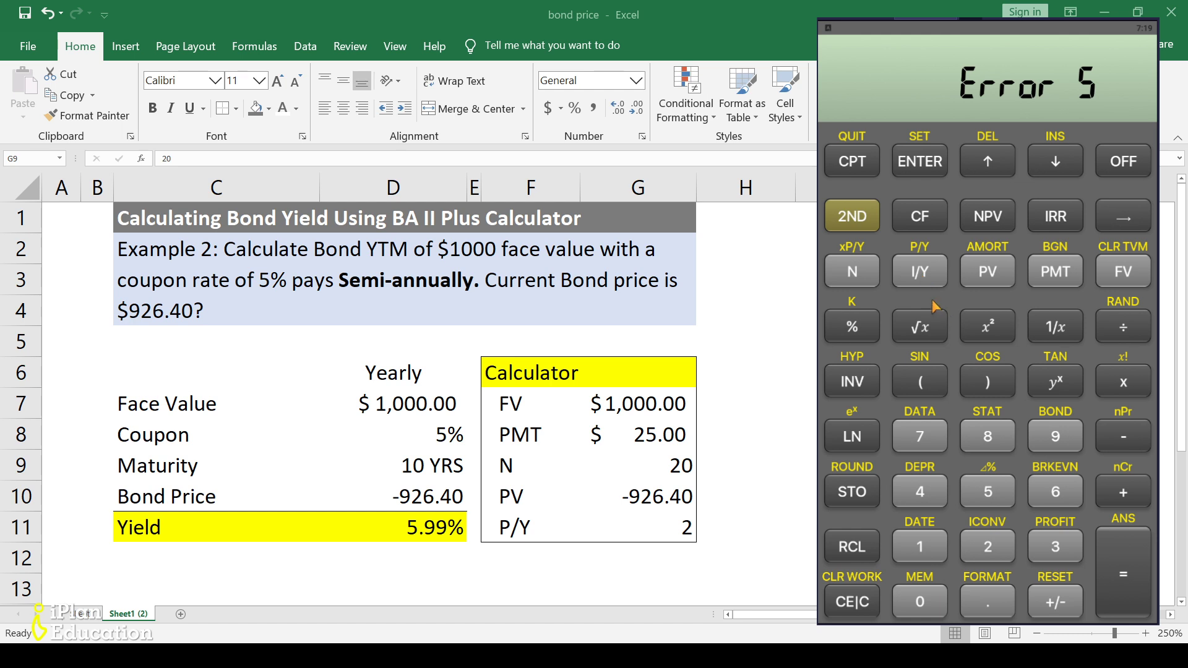
# Step: Clear the calculator's error and reset its TVM memory
pyautogui.click(861, 228)
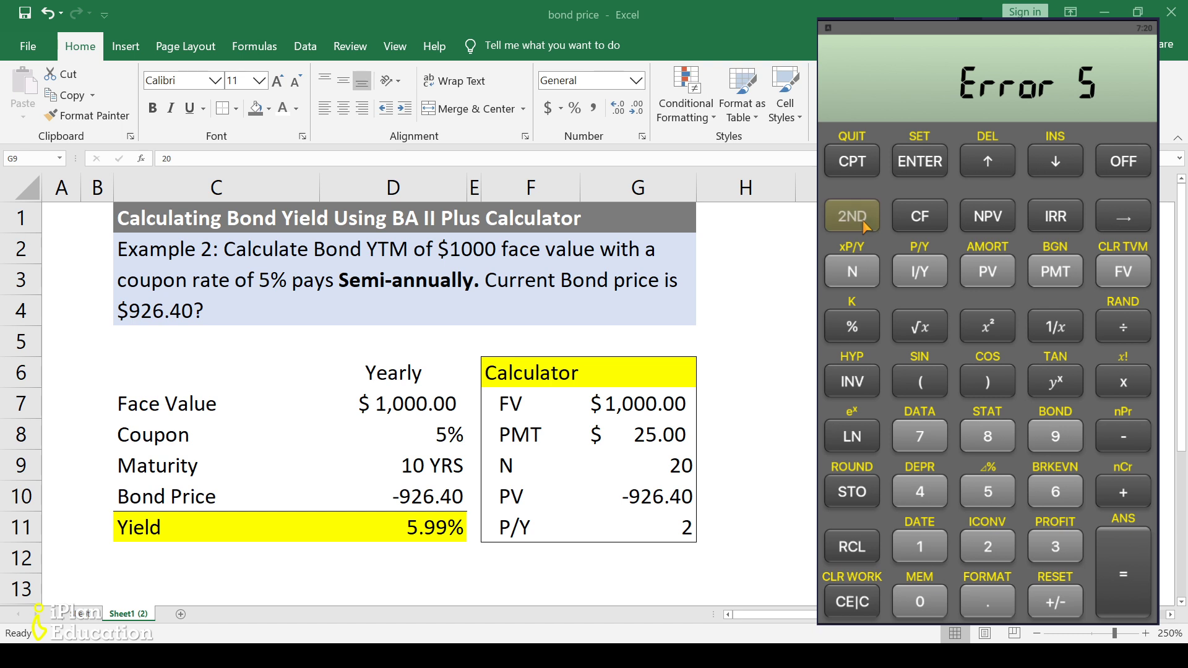
pyautogui.click(832, 603)
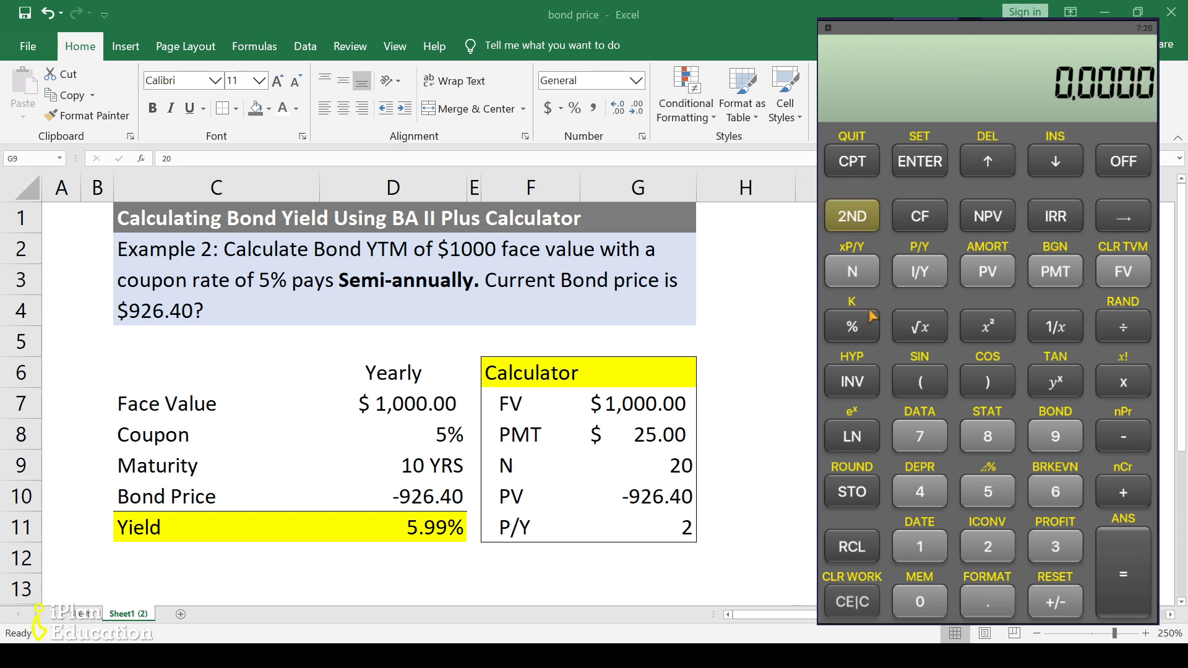
pyautogui.click(863, 217)
pyautogui.click(1122, 276)
# Step: Check the calculator's payments per year (P/Y) setting and return to the standard calculation mode
pyautogui.click(861, 217)
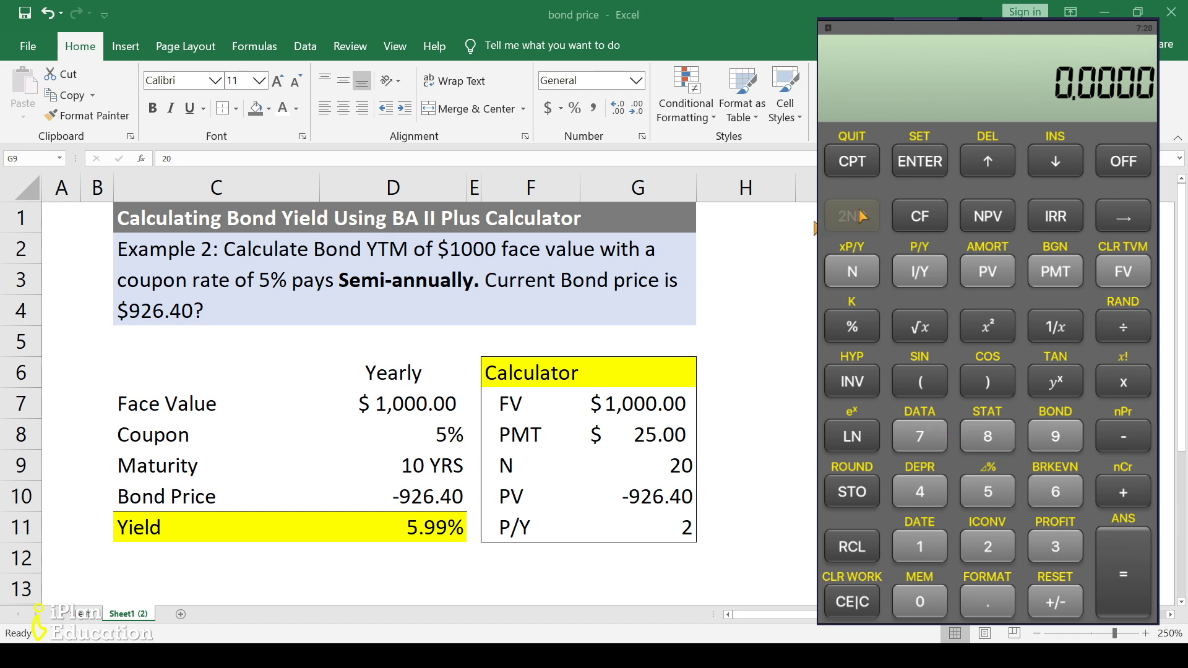
pyautogui.click(928, 270)
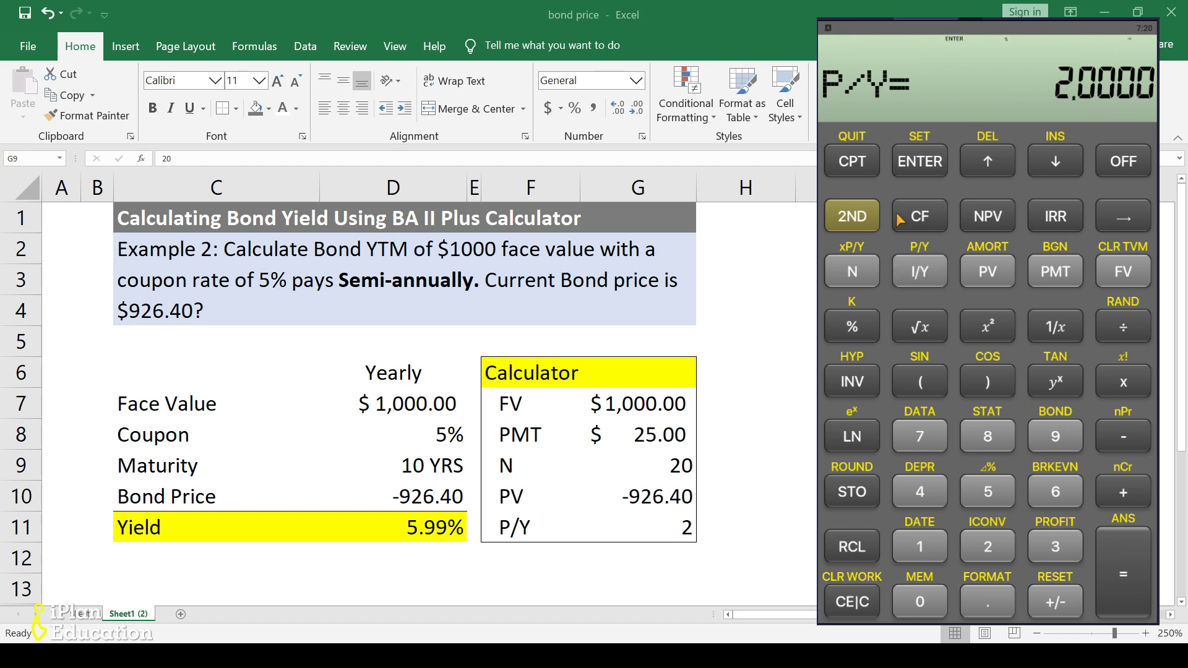
pyautogui.click(865, 214)
pyautogui.click(864, 158)
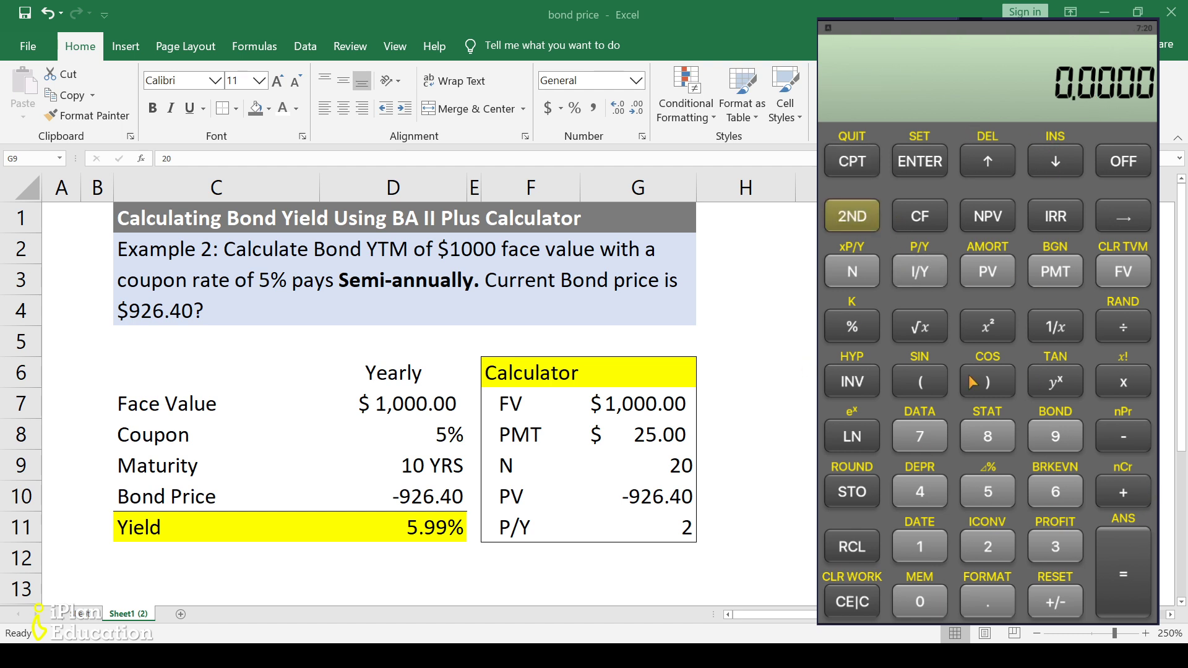
# Step: Store 1000 as the future value (FV) of the semi-annual bond
pyautogui.click(938, 556)
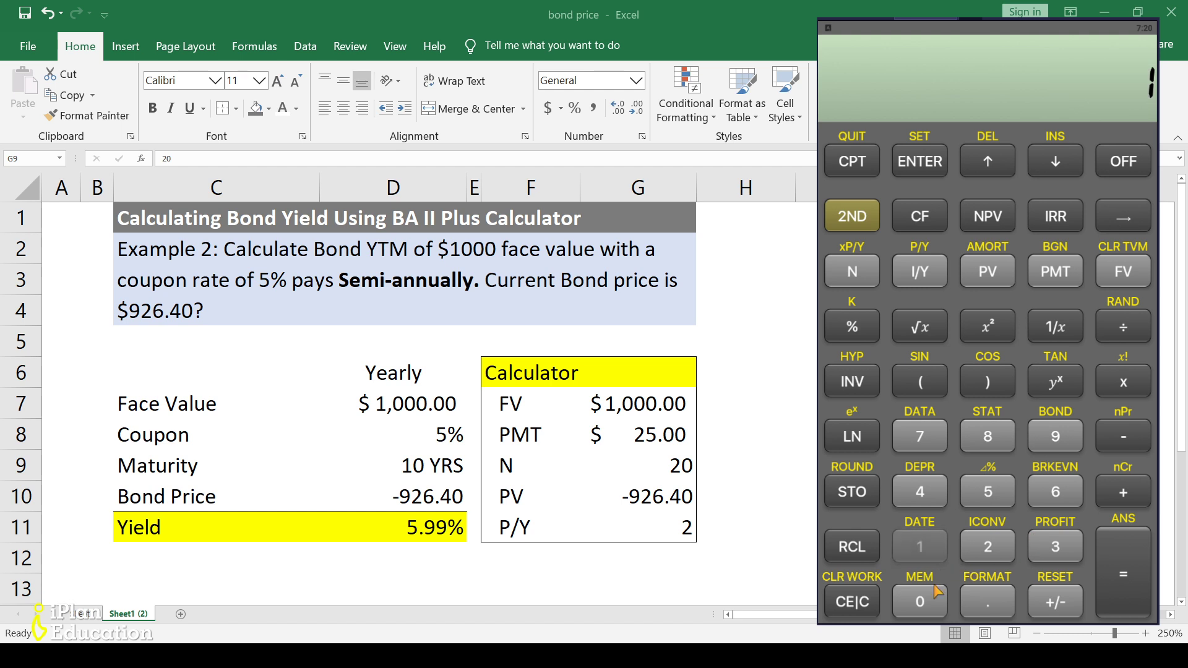
pyautogui.click(934, 596)
pyautogui.click(932, 603)
pyautogui.click(931, 607)
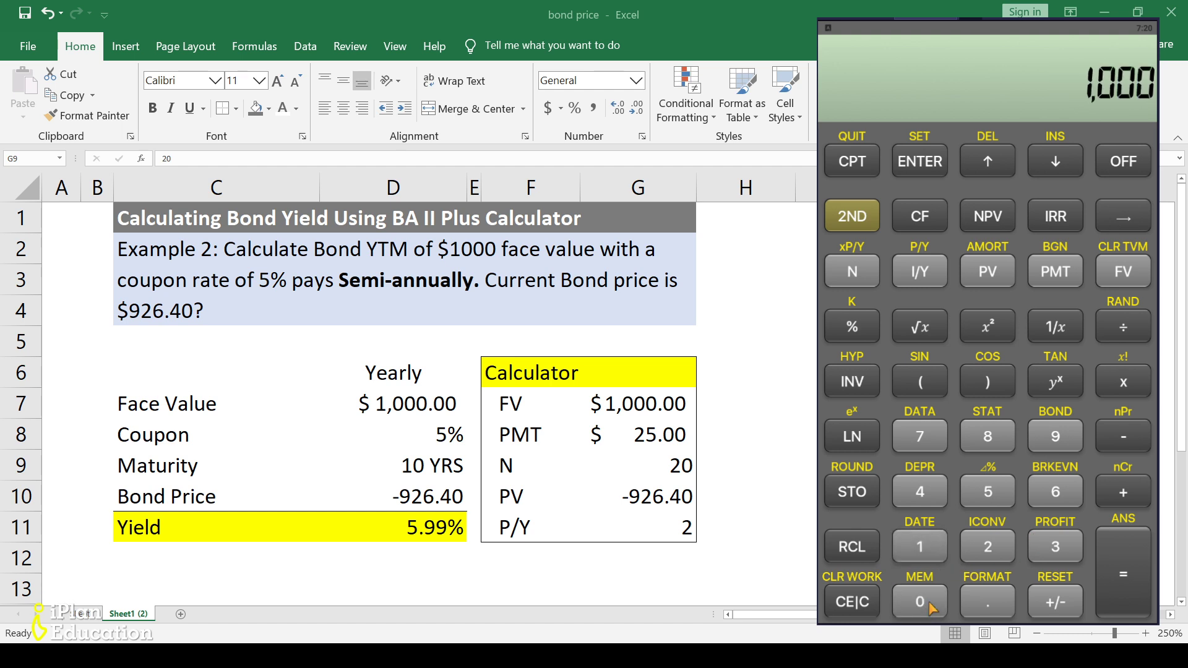
pyautogui.click(1123, 272)
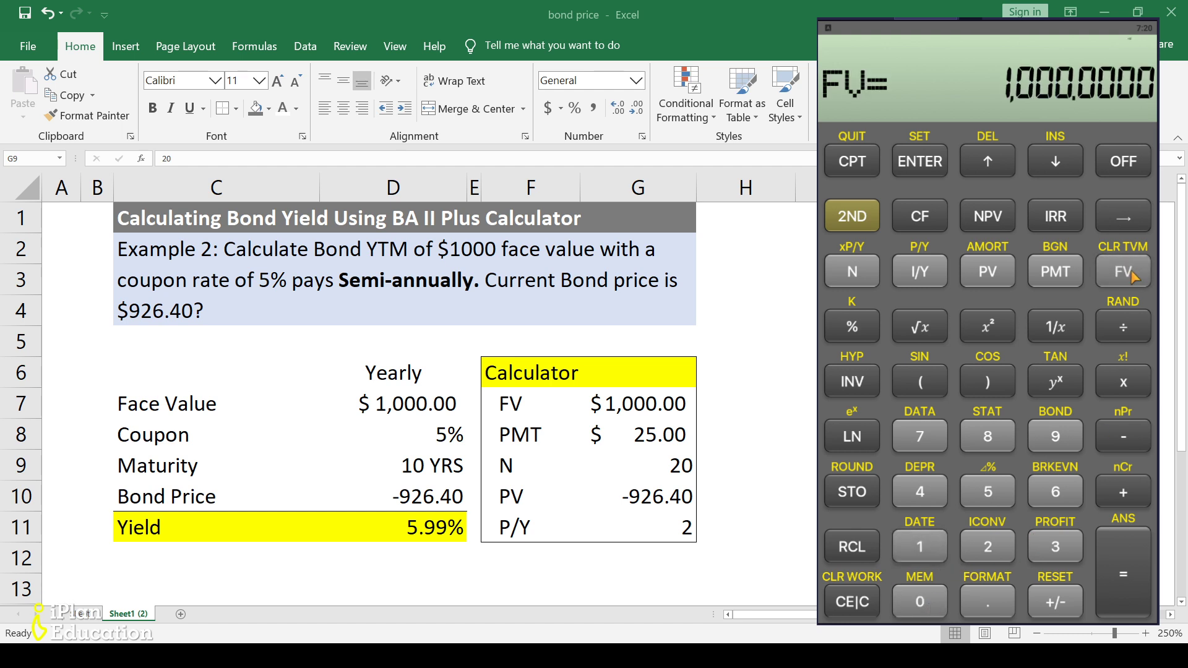
# Step: Store 25 as the semi-annual coupon payment (PMT) and 20 as the number of periods (N)
pyautogui.click(996, 547)
pyautogui.click(993, 495)
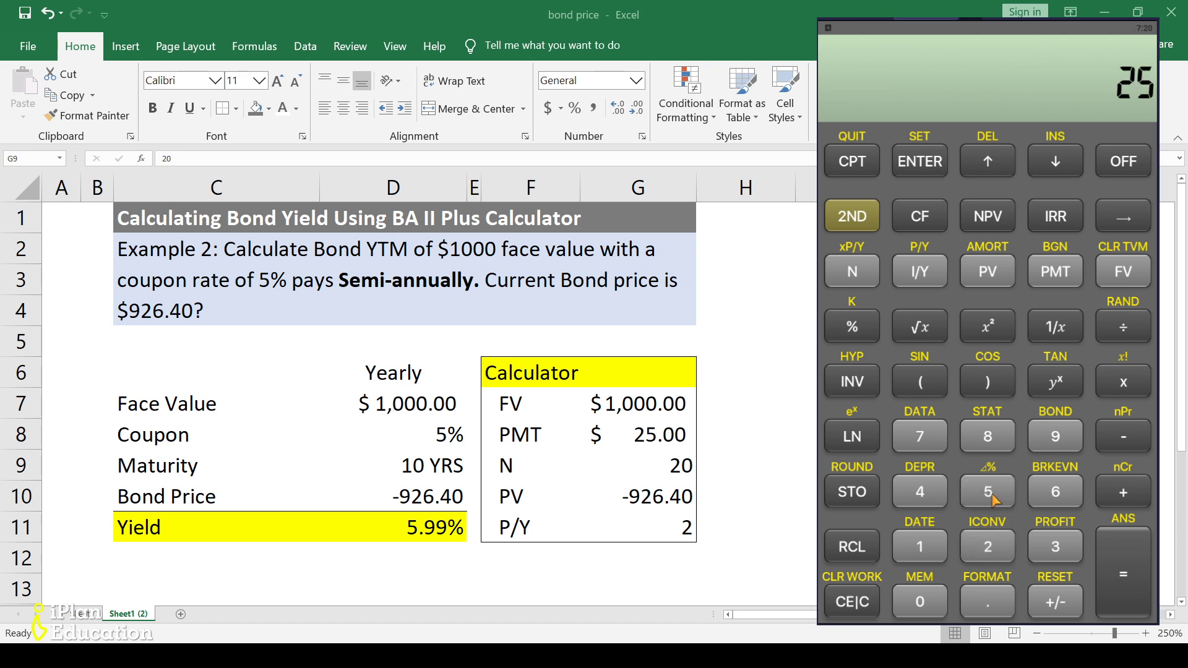
pyautogui.click(1074, 274)
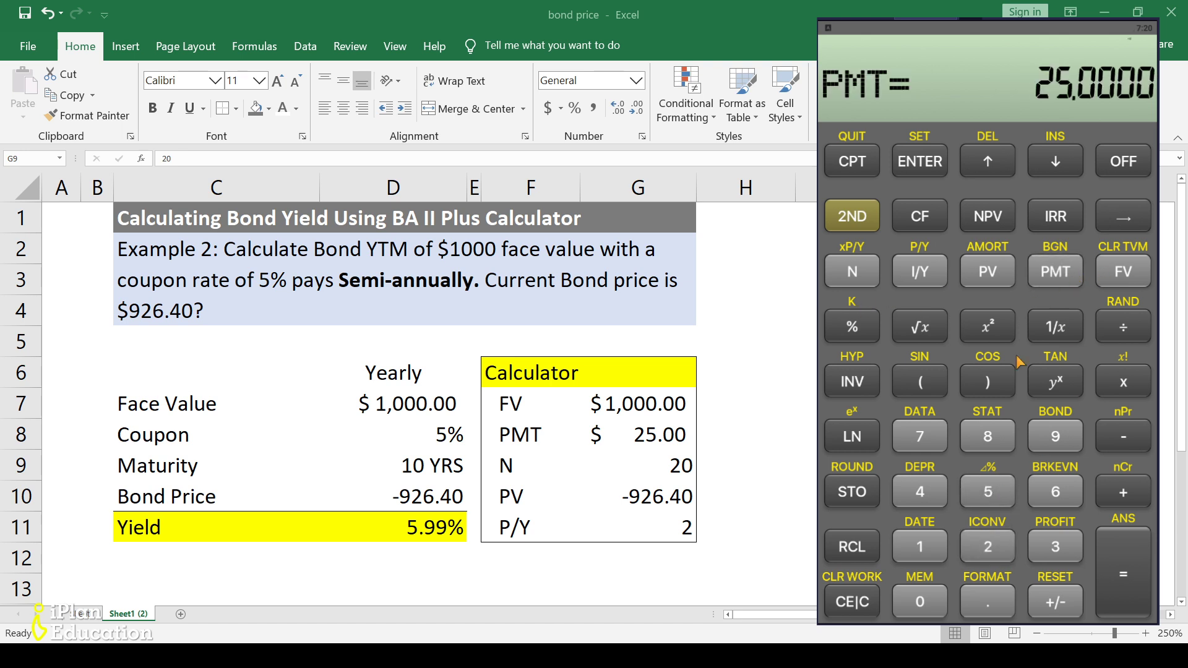
pyautogui.click(997, 548)
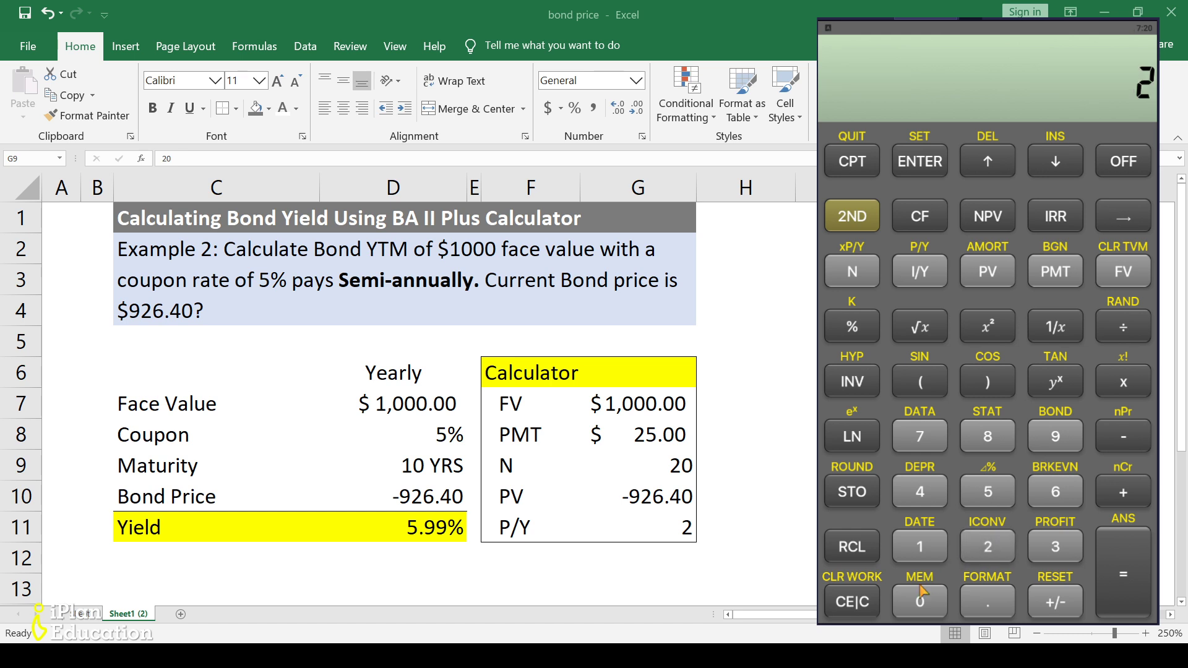
pyautogui.click(920, 595)
pyautogui.click(857, 275)
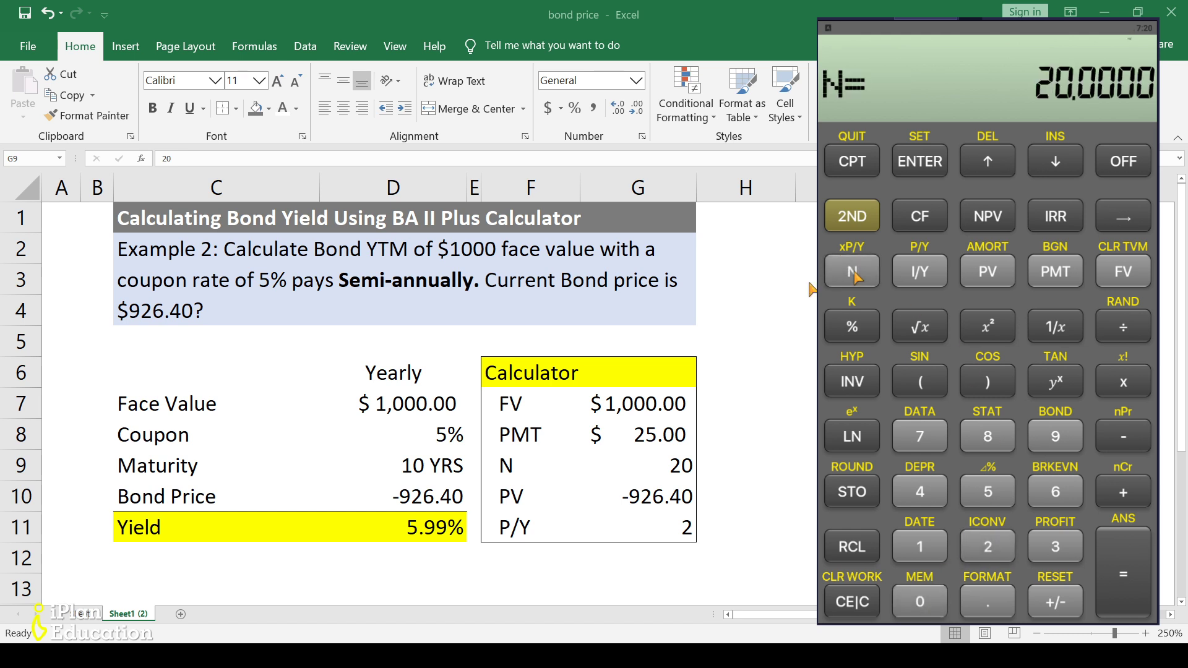
# Step: Store -926.40 as the present value (PV) and compute the semi-annual bond's yield (I/Y)
pyautogui.click(1061, 438)
pyautogui.click(996, 546)
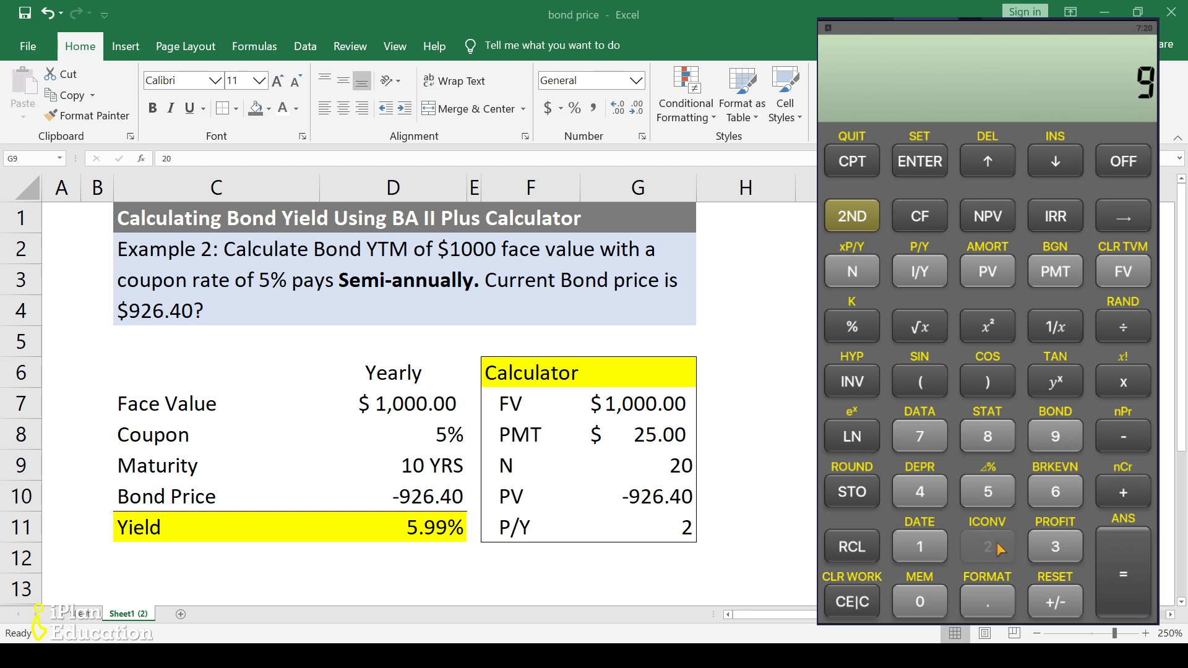
pyautogui.click(1062, 489)
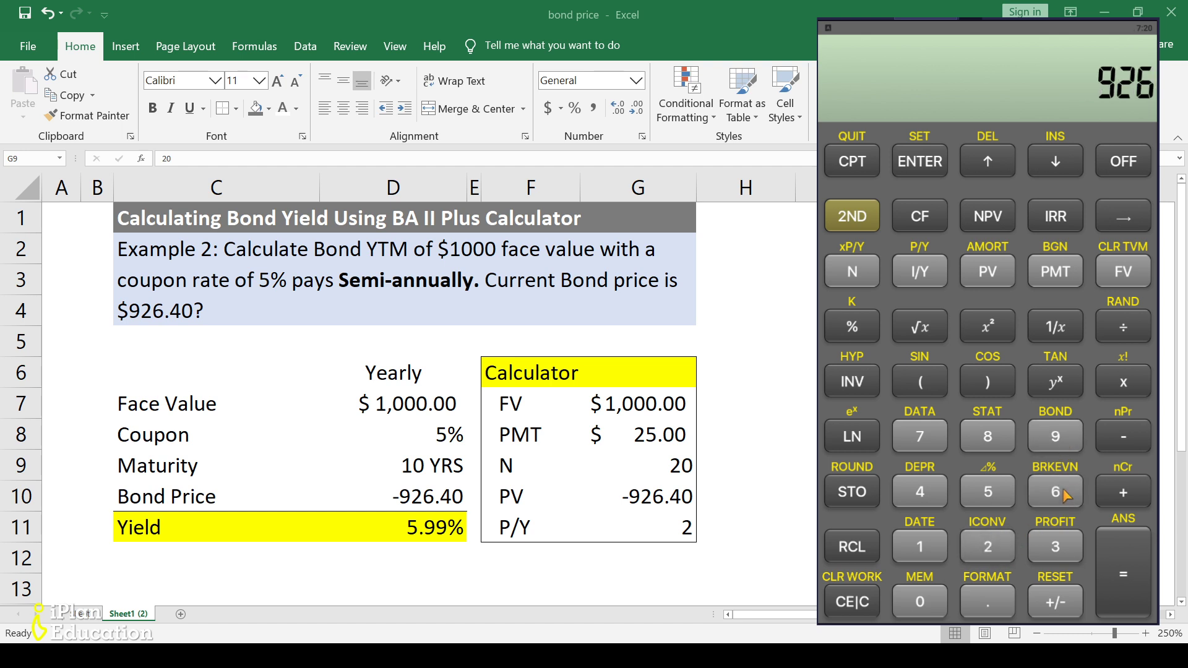
pyautogui.click(1003, 598)
pyautogui.click(920, 492)
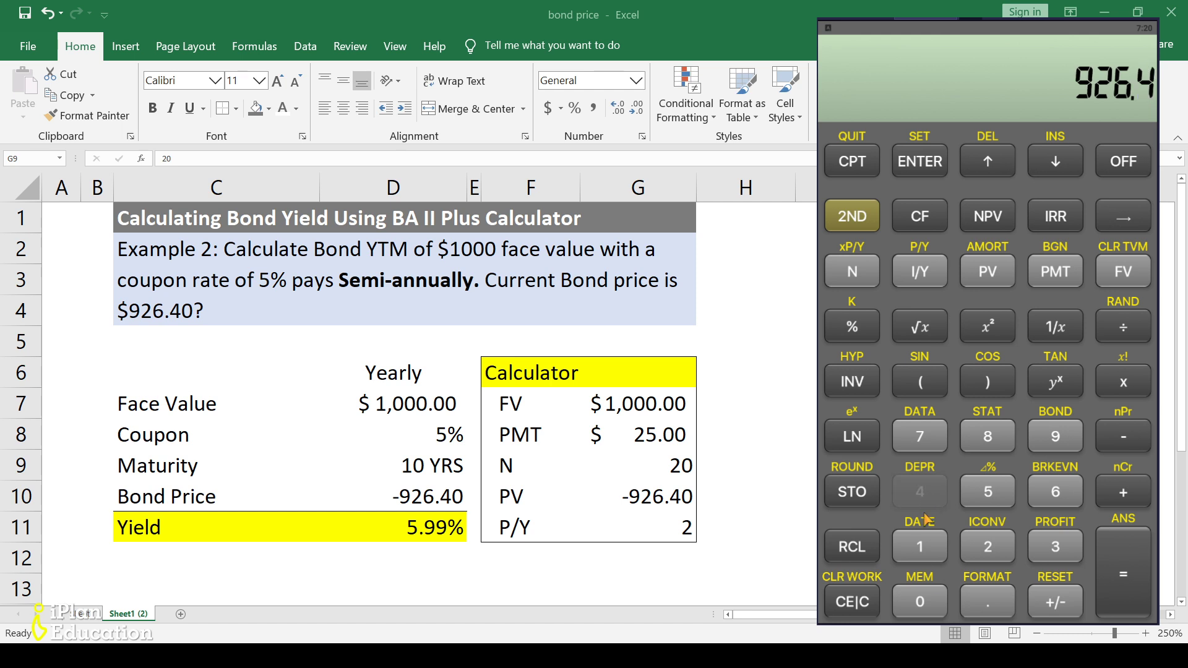
pyautogui.click(920, 601)
pyautogui.click(1069, 607)
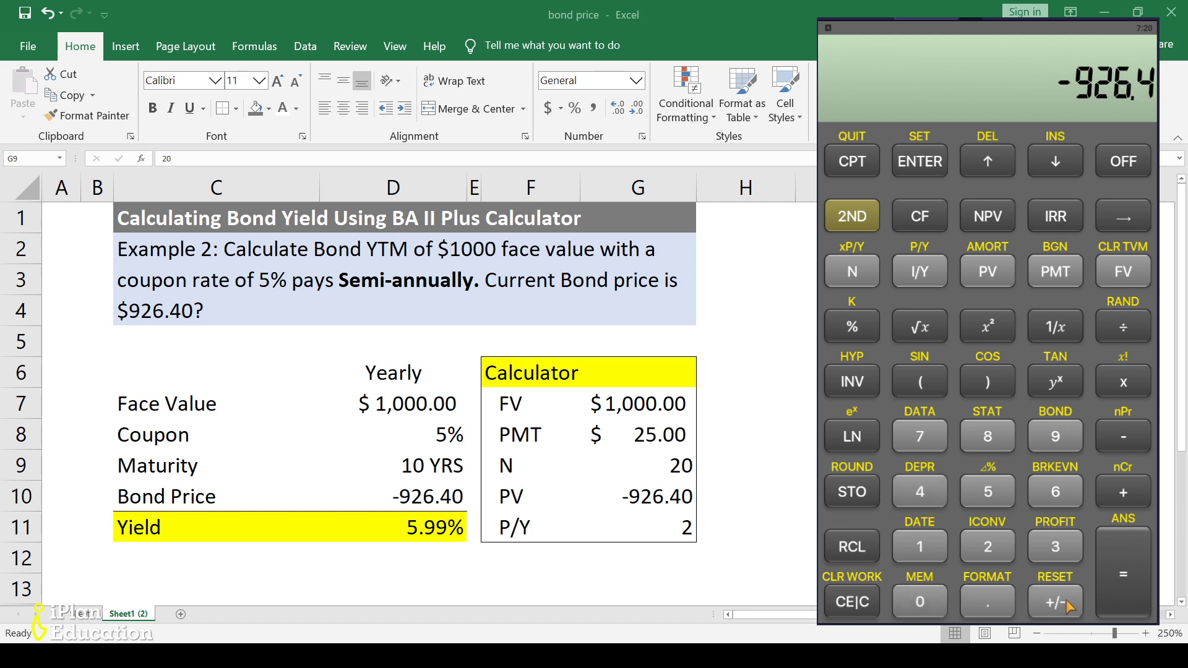
pyautogui.click(996, 280)
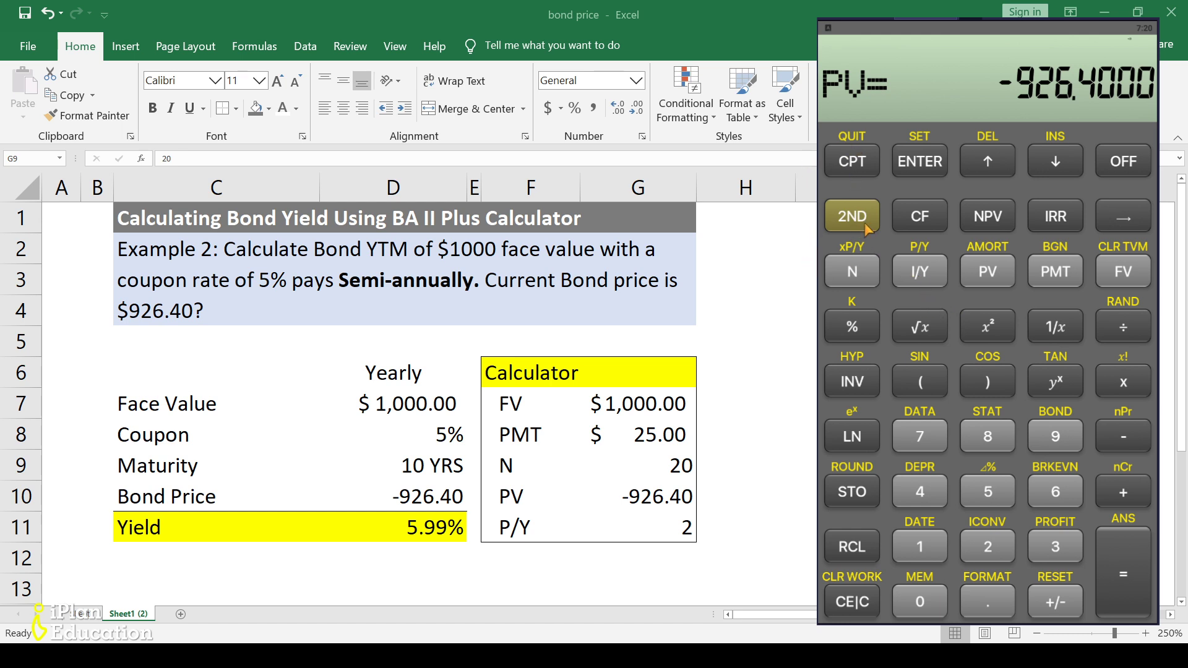
pyautogui.click(853, 162)
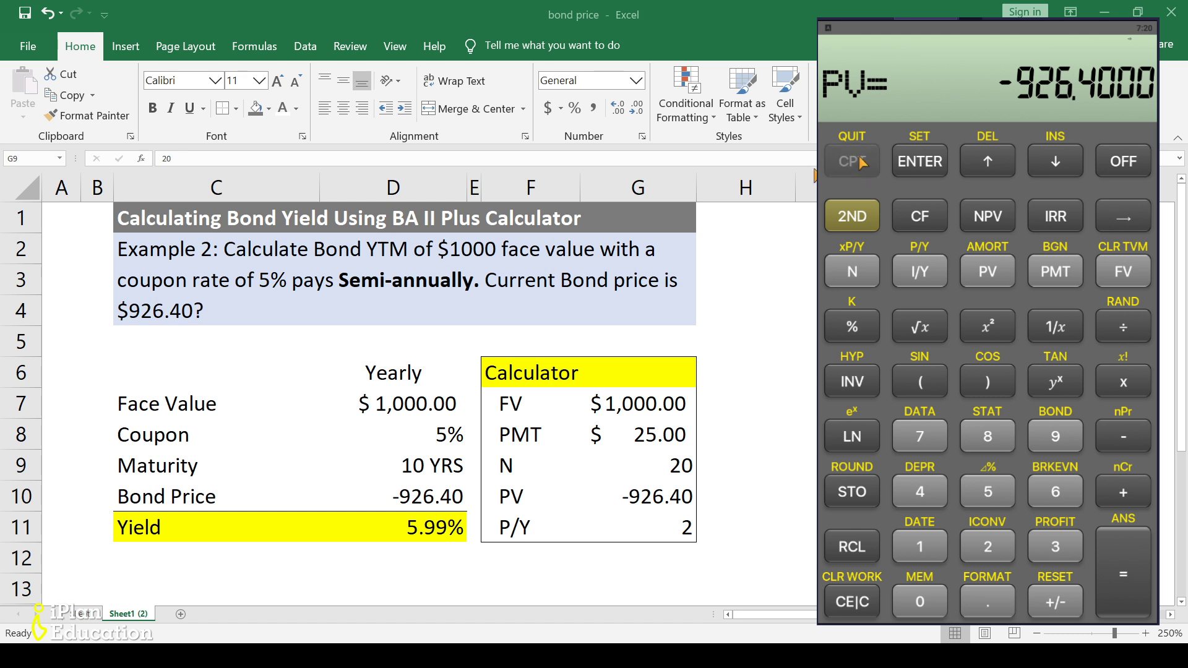
pyautogui.click(918, 277)
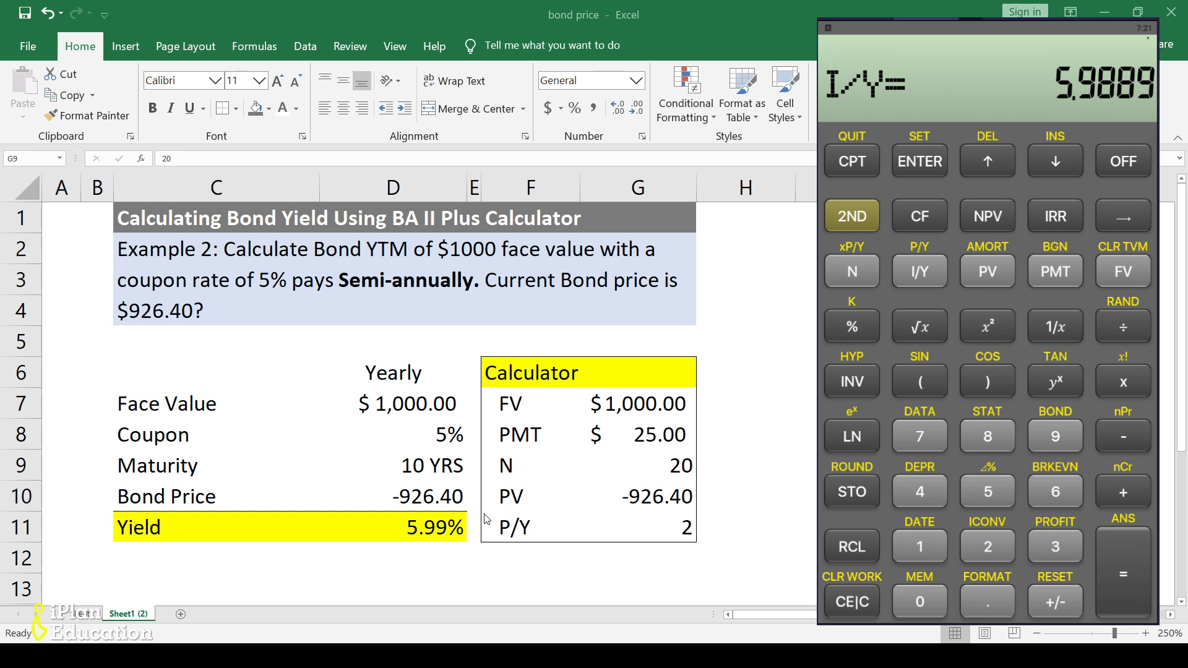
# Step: Display the yield in cell D11 with four decimal places
pyautogui.click(431, 537)
pyautogui.moveTo(431, 537); pyautogui.dragTo(431, 536)
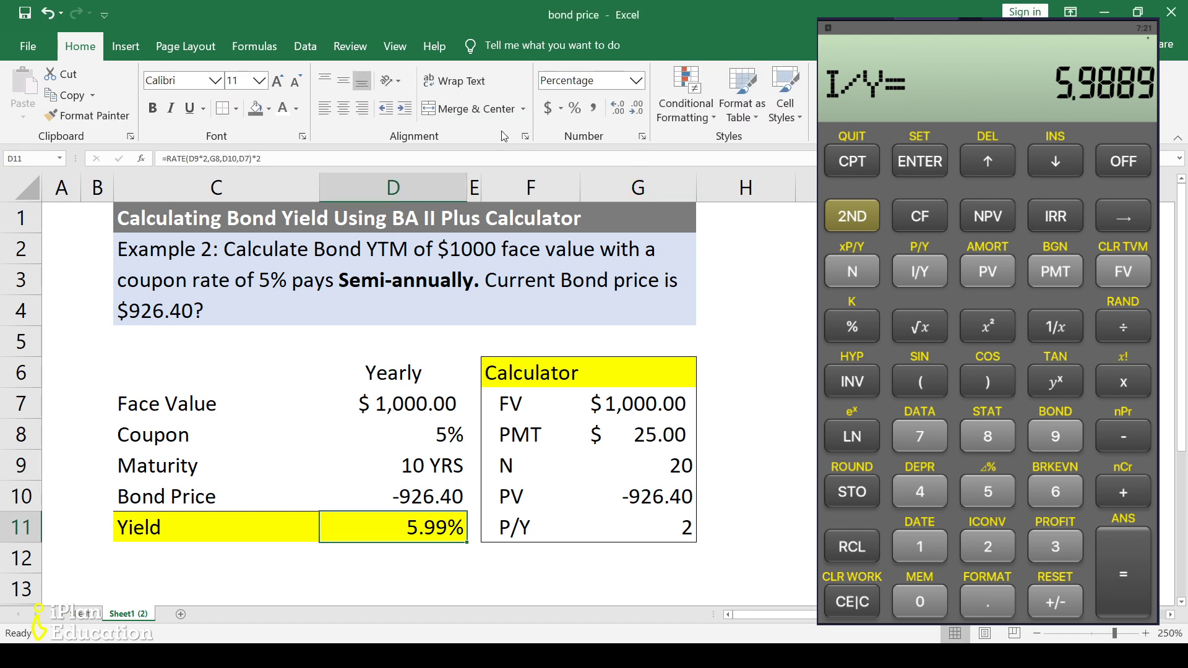
pyautogui.click(616, 110)
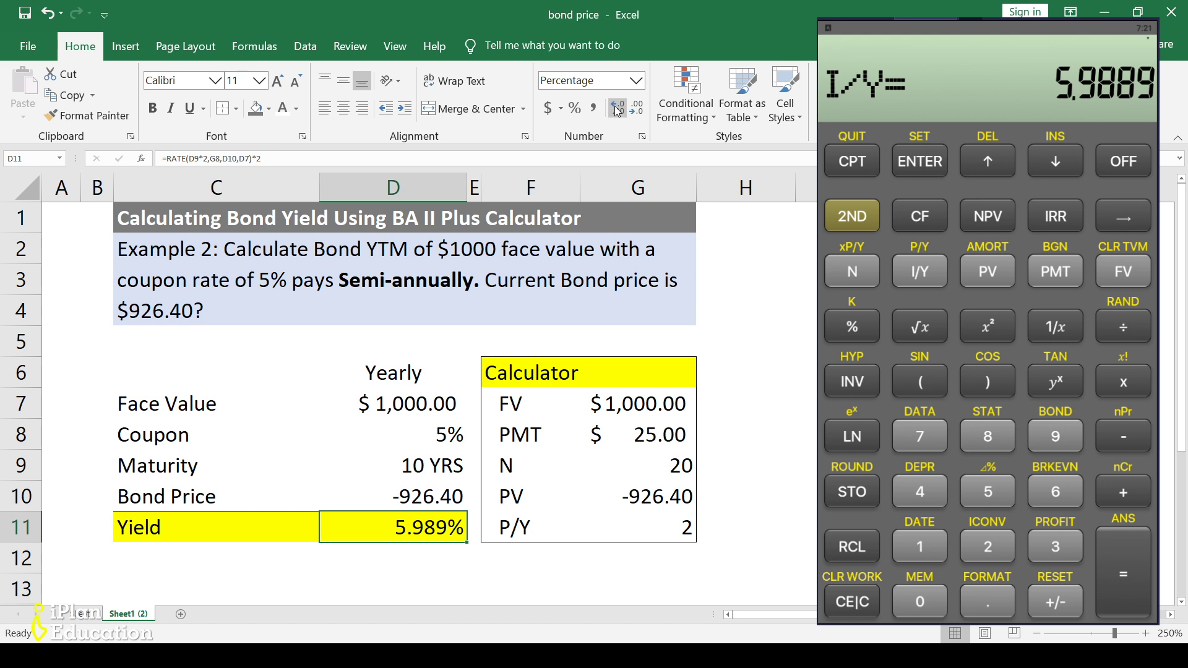
pyautogui.click(616, 110)
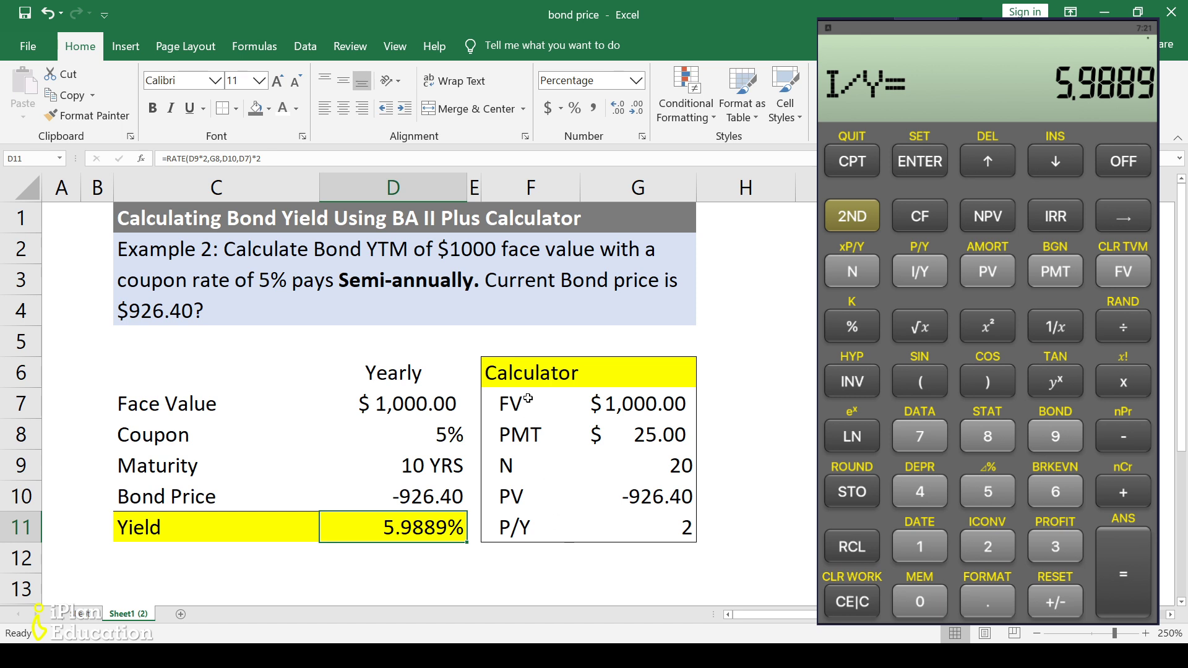
pyautogui.click(360, 408)
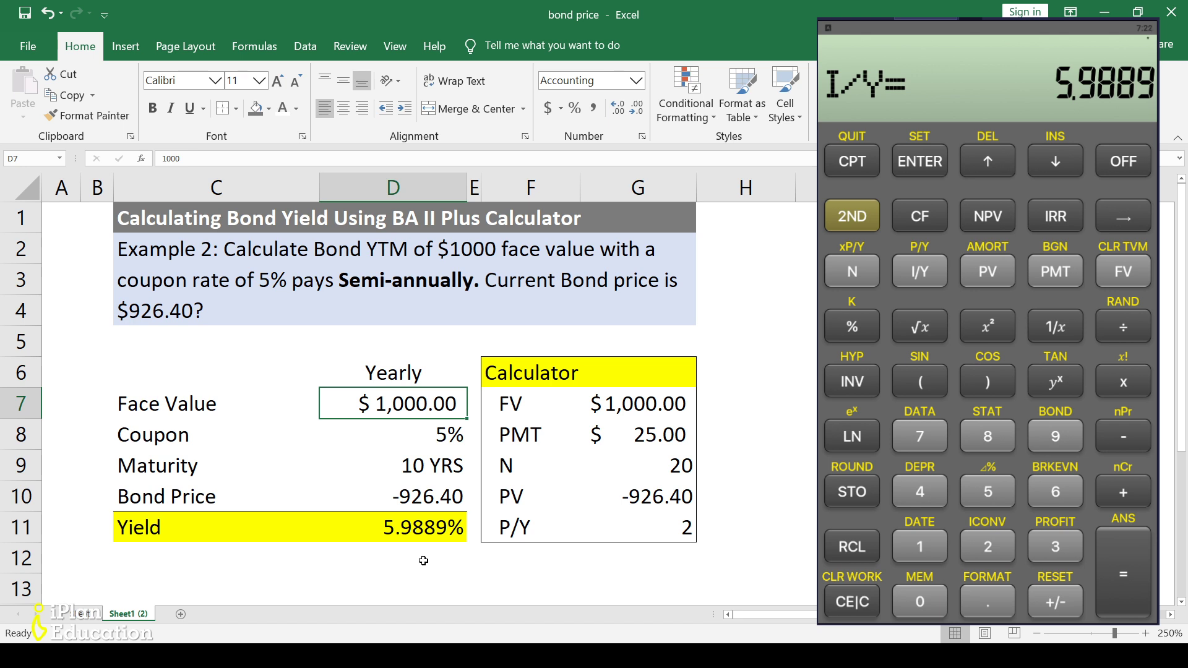
pyautogui.click(535, 555)
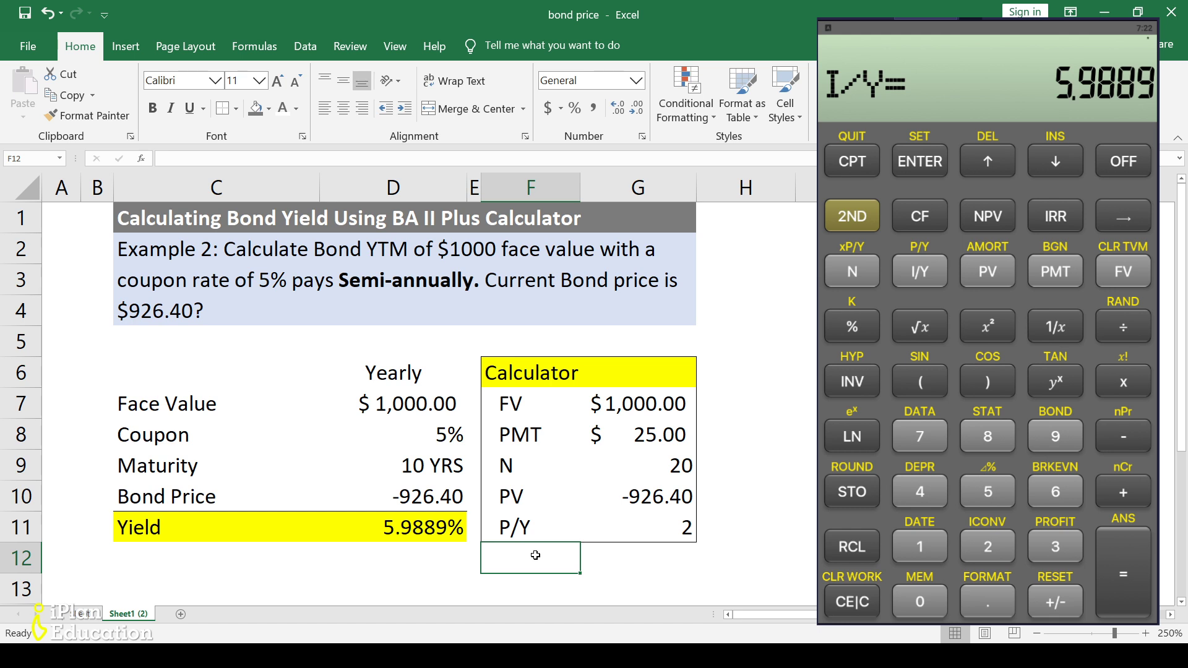
pyautogui.click(543, 517)
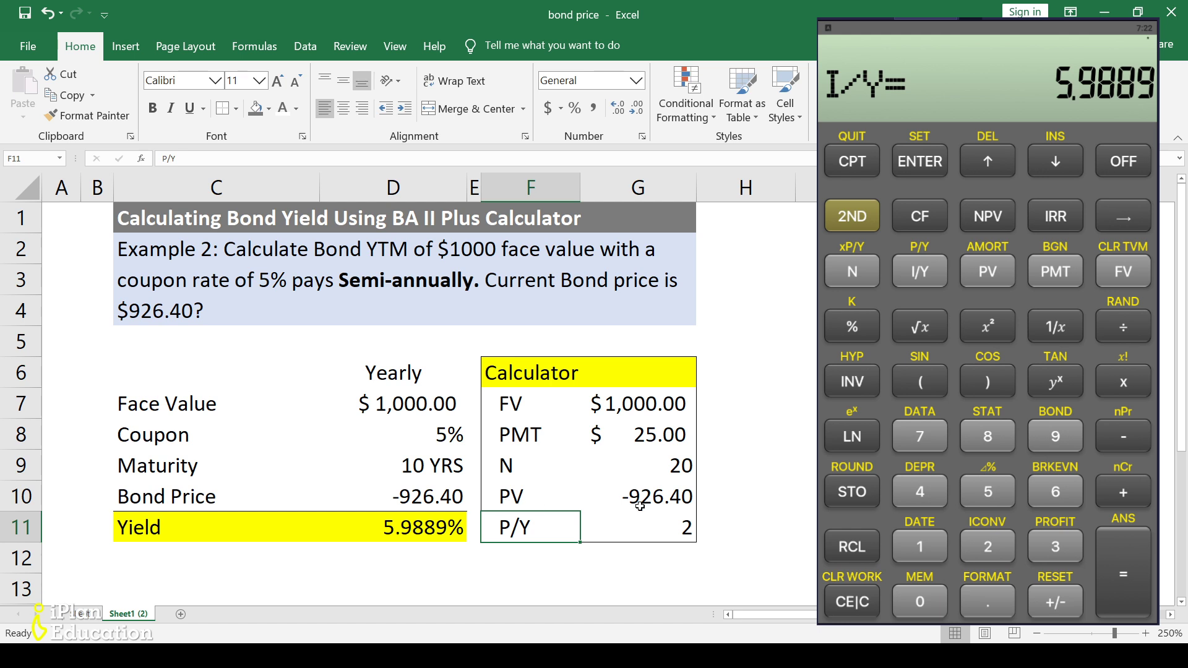
pyautogui.click(637, 577)
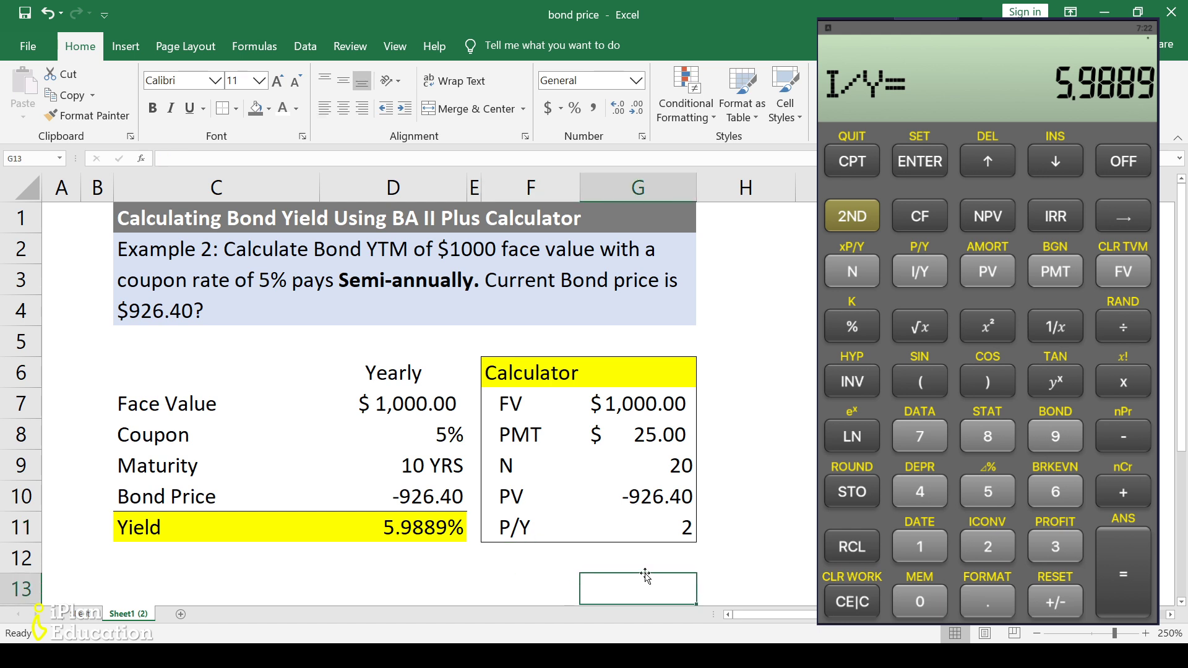